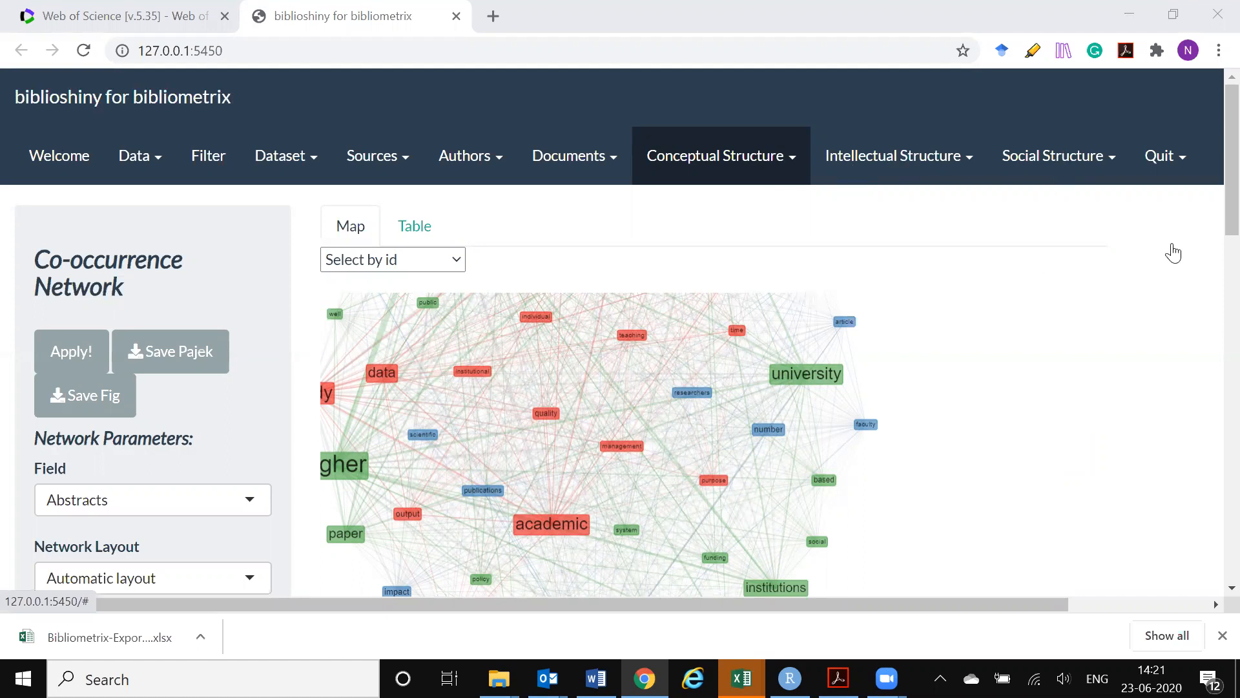
Review the source field options available for the co-occurrence network, leaving Abstracts selected
left_click(789, 162)
left_click(789, 164)
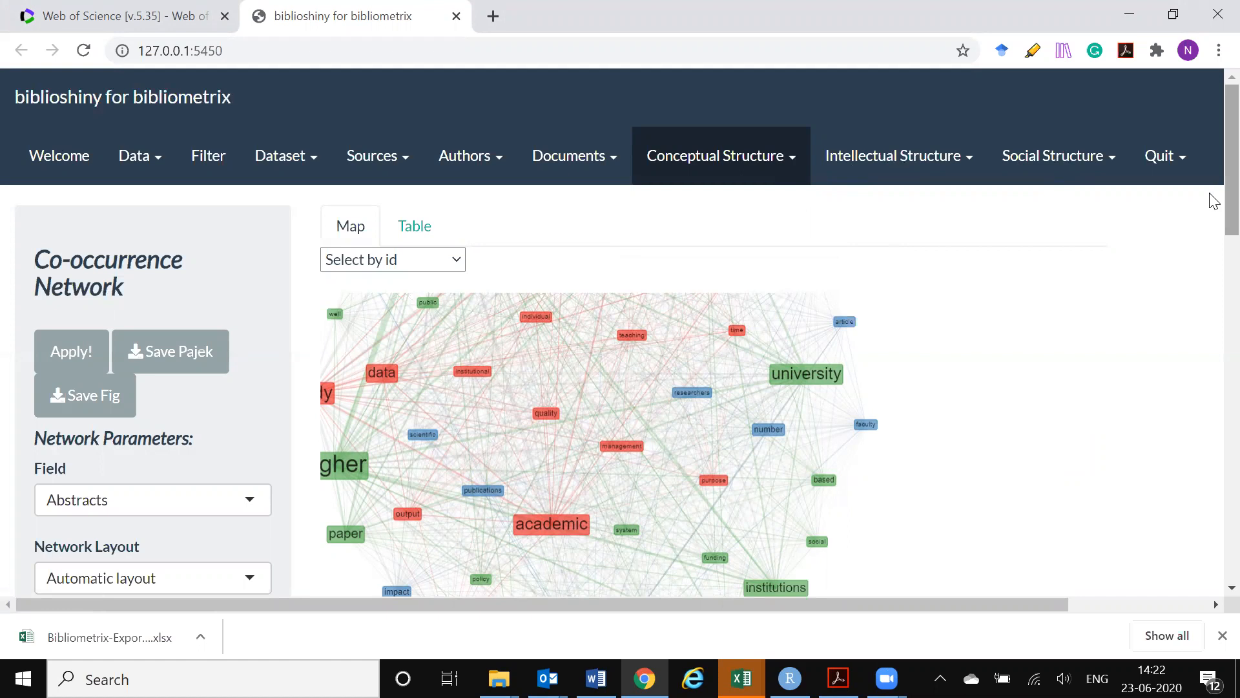
scroll(1195, 246, "down", 2)
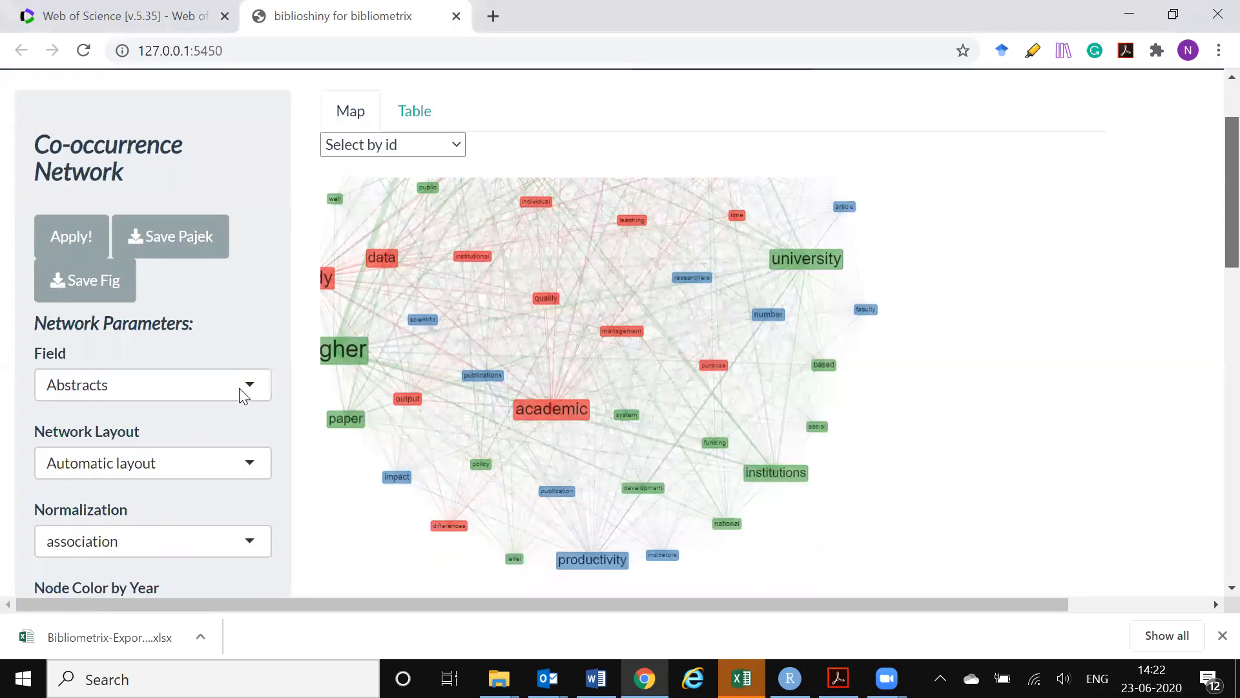
scroll(243, 396, "down", 1)
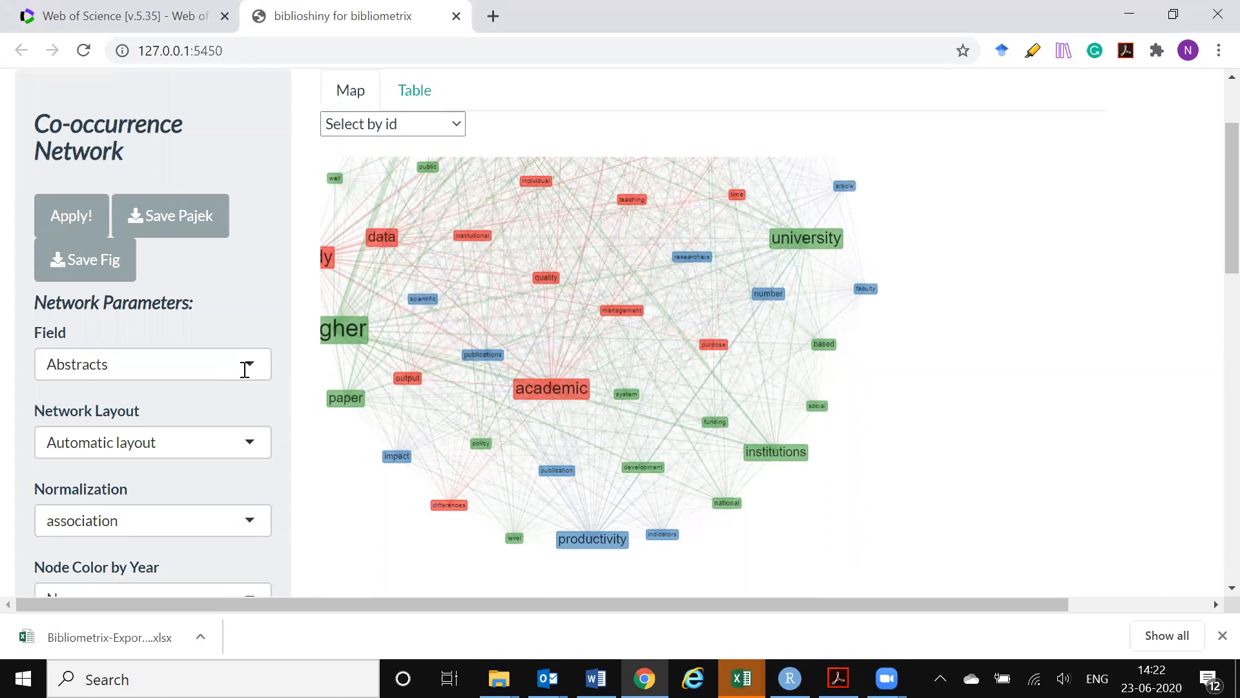
left_click(251, 367)
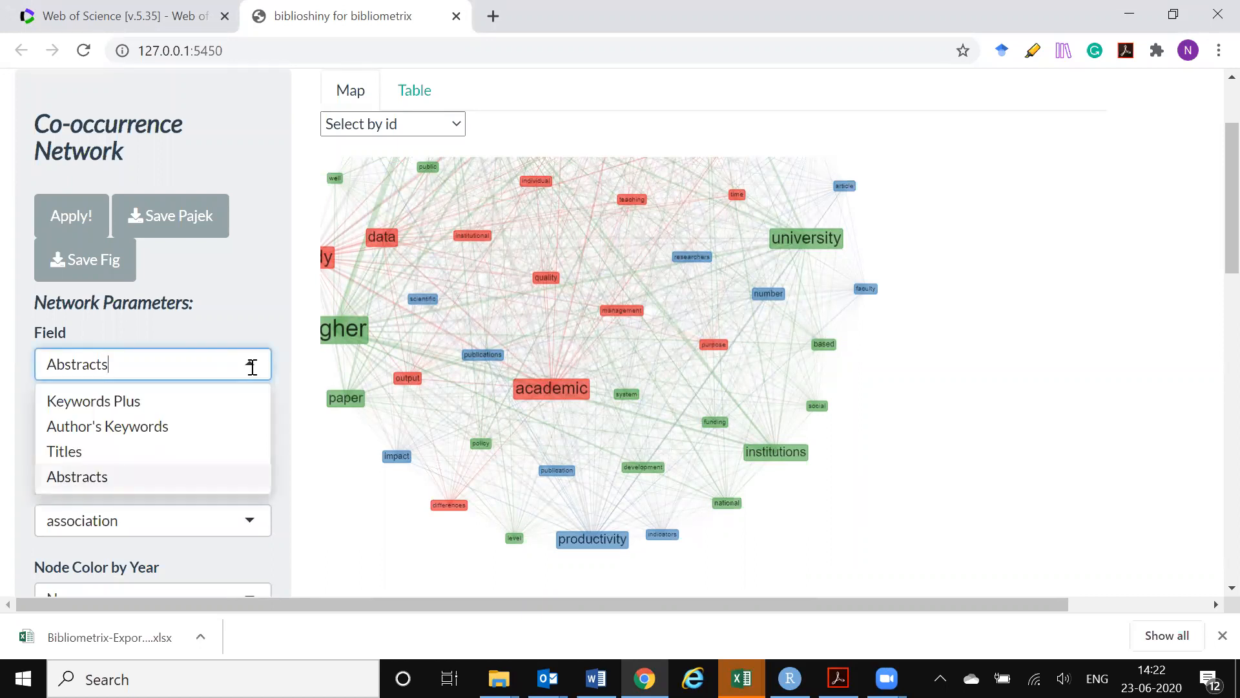
left_click(243, 306)
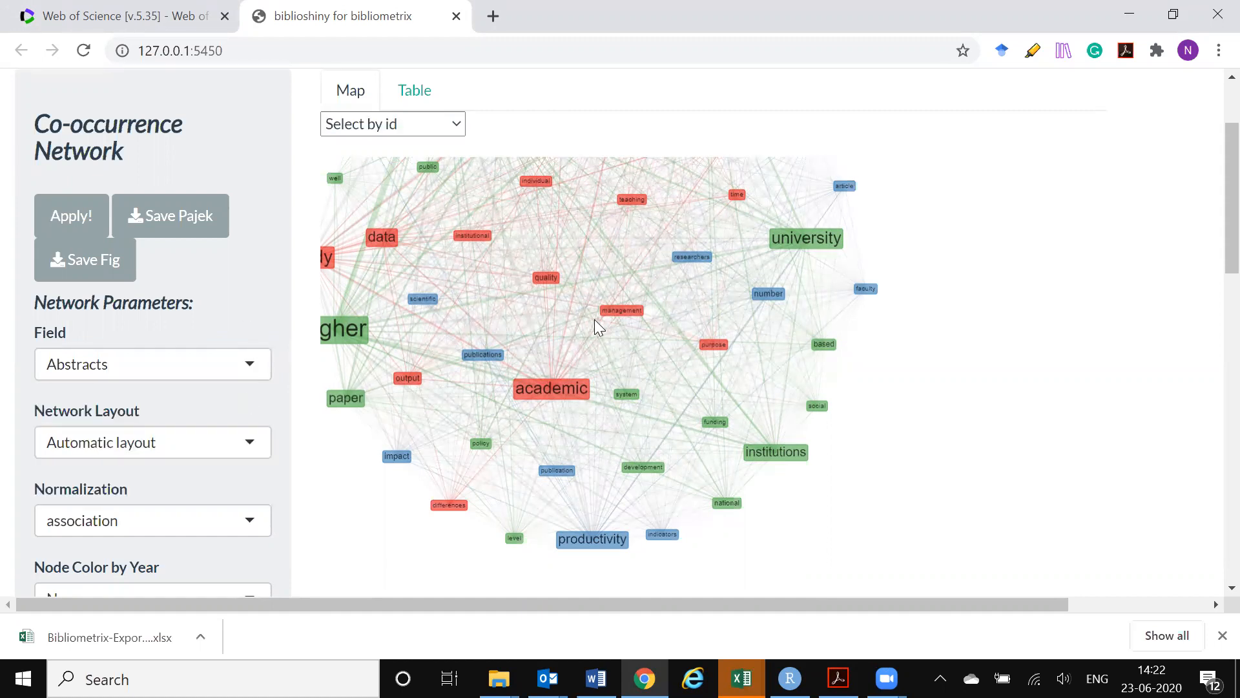
Move the "quality" node next to the "purpose" node in the co-occurrence network map
scroll(594, 319, "up", 3)
left_click_drag(546, 265, 714, 352)
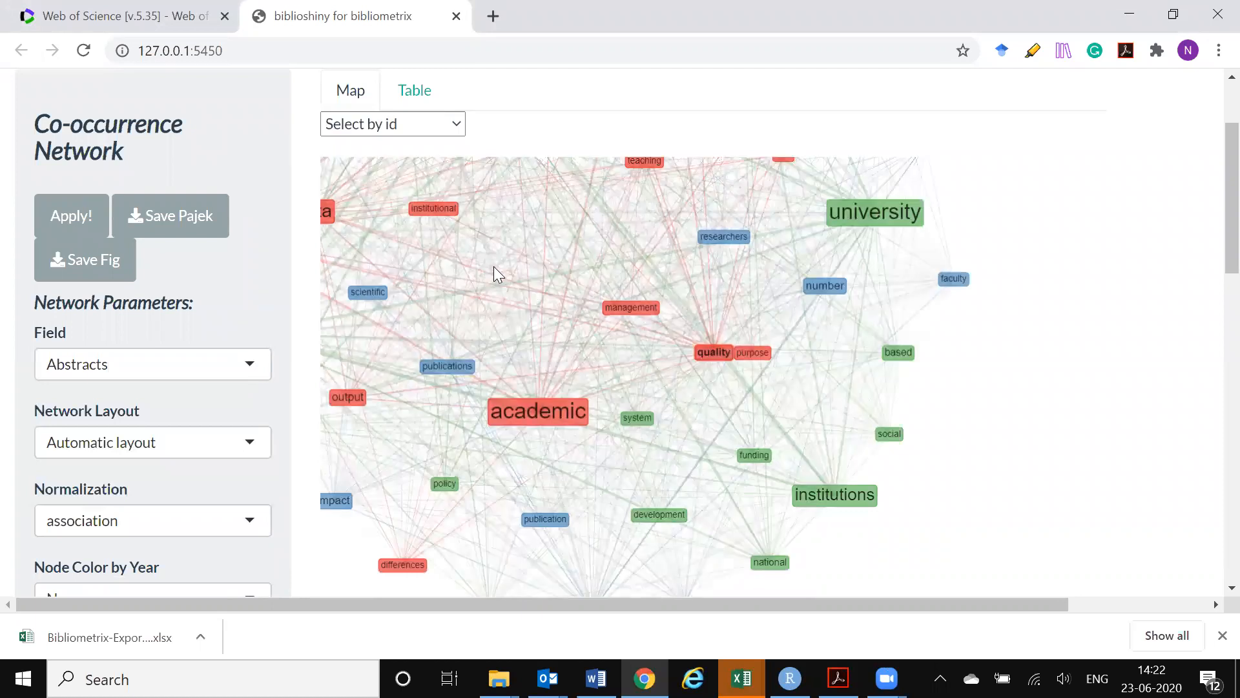
scroll(536, 297, "down", 2)
Examine the co-occurrence network of abstract terms, including the "scientific" and "performance" nodes and the colour-coded clusters
left_click(408, 292)
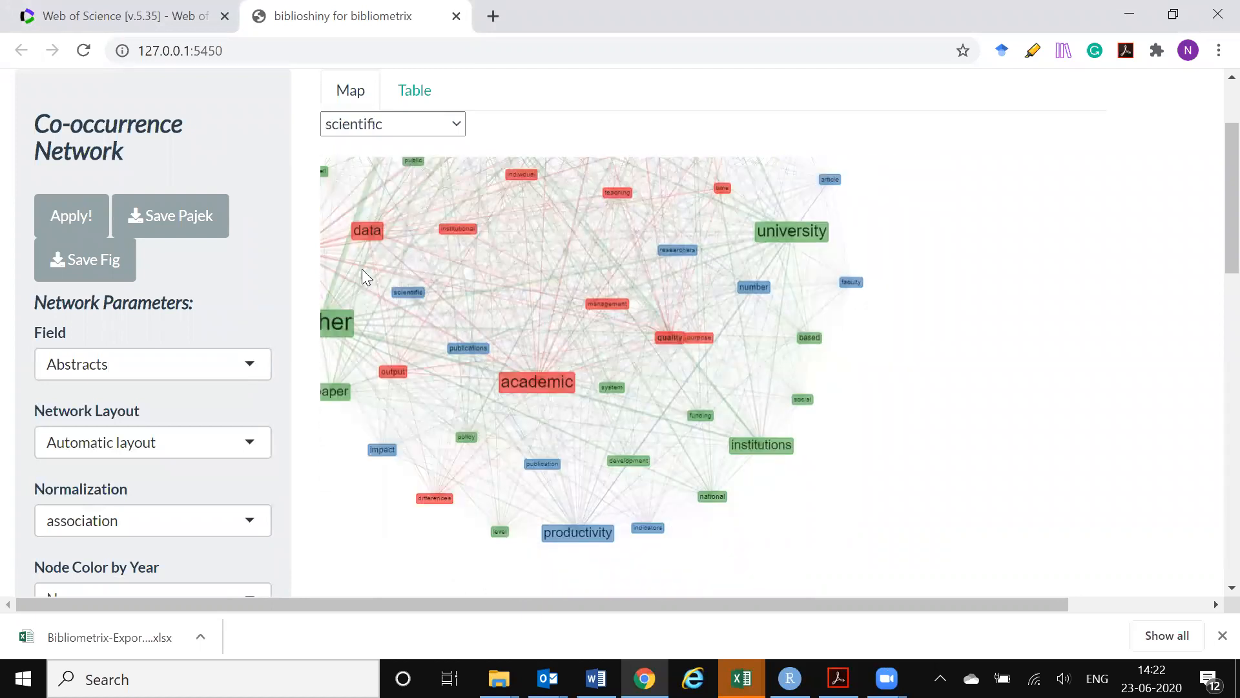
scroll(360, 258, "up", 3)
scroll(370, 240, "down", 1)
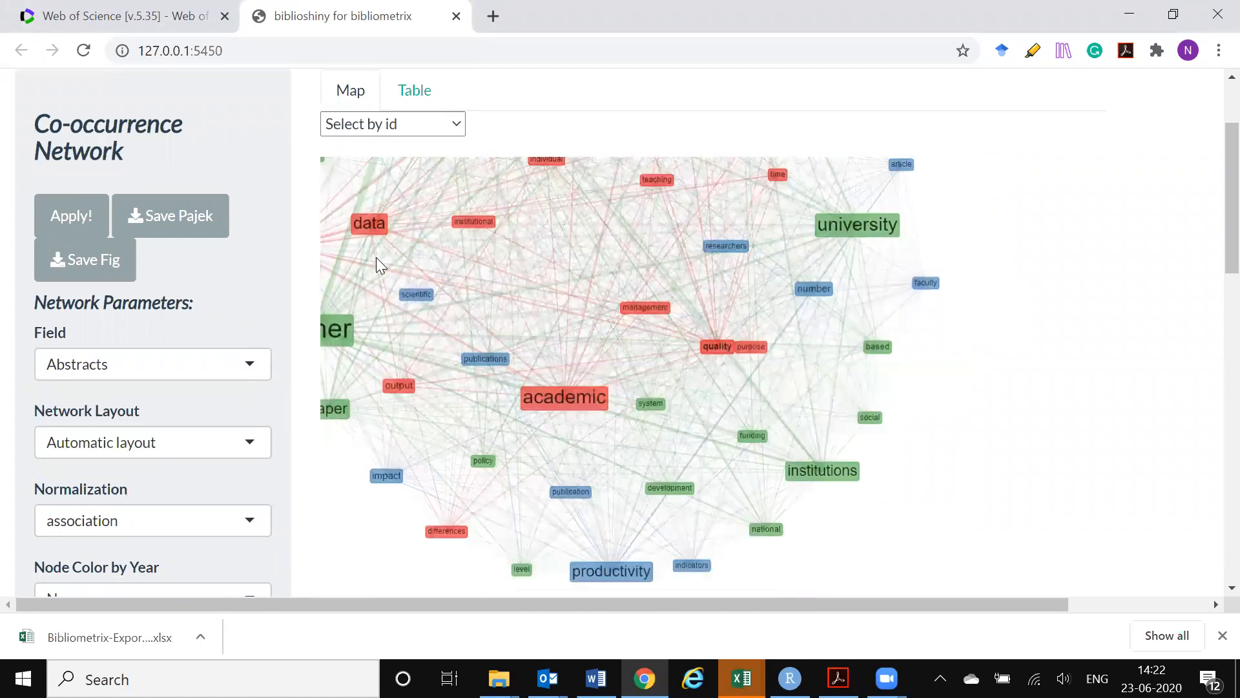
scroll(381, 271, "down", 4)
scroll(357, 213, "up", 5)
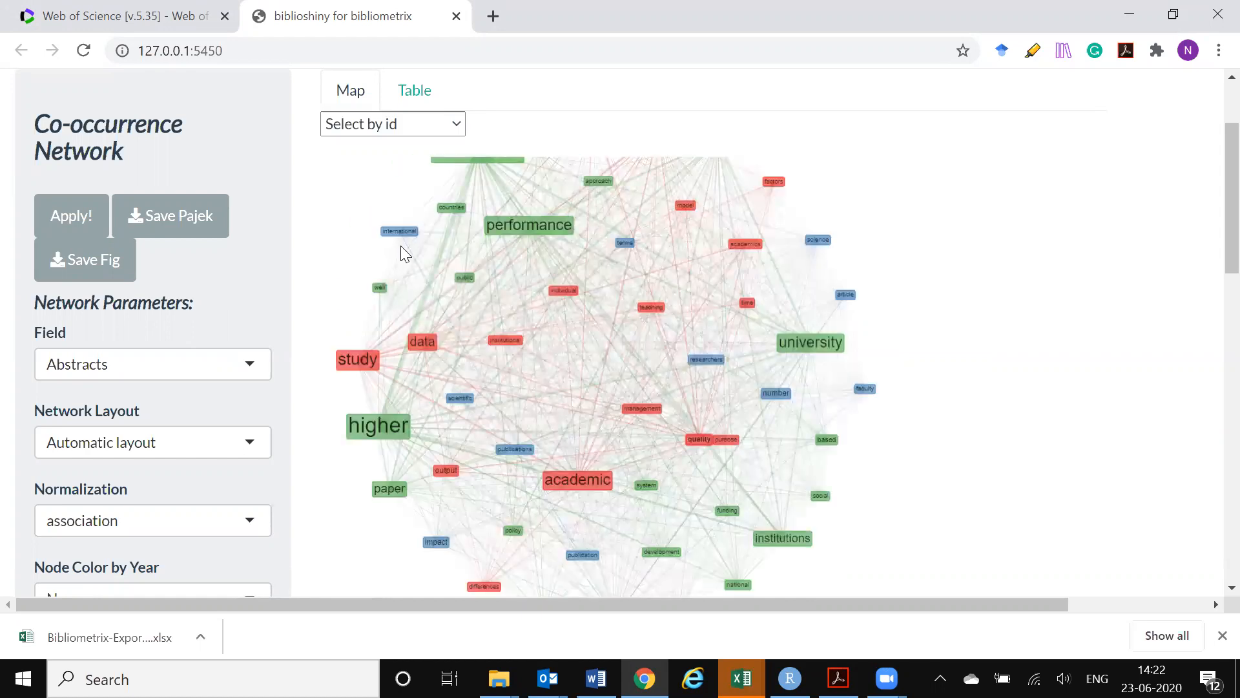
scroll(402, 248, "up", 1)
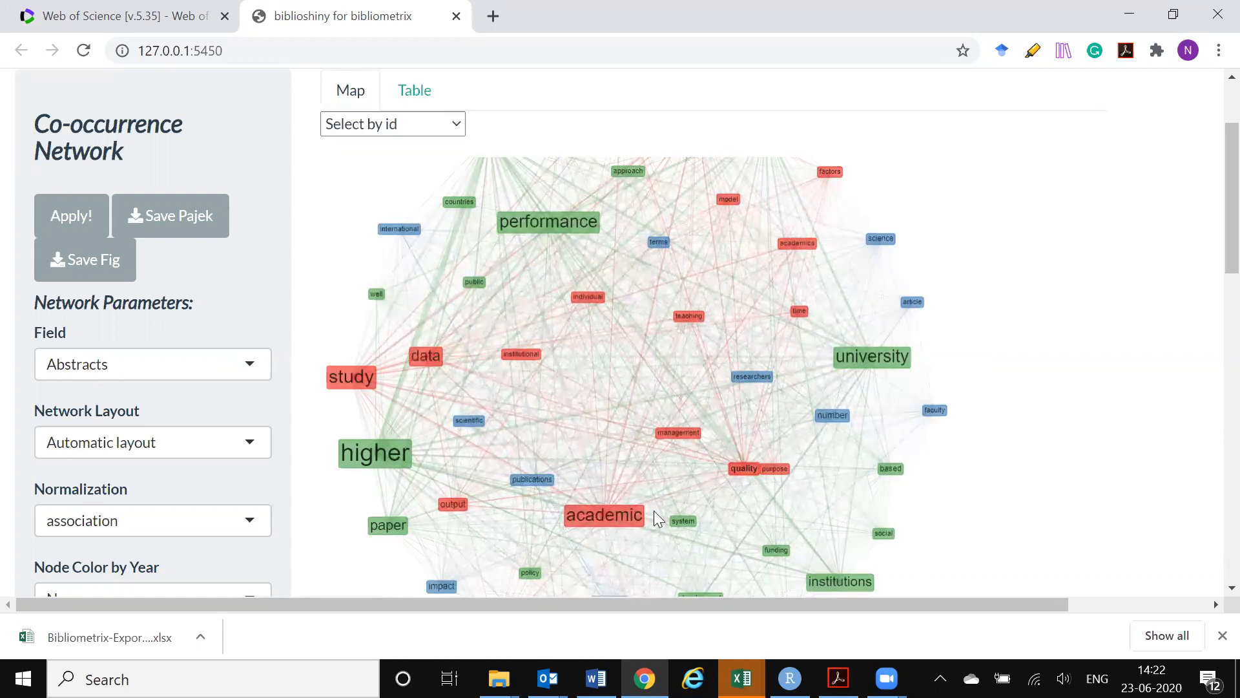
left_click(534, 221)
scroll(660, 358, "down", 2)
scroll(668, 392, "down", 1)
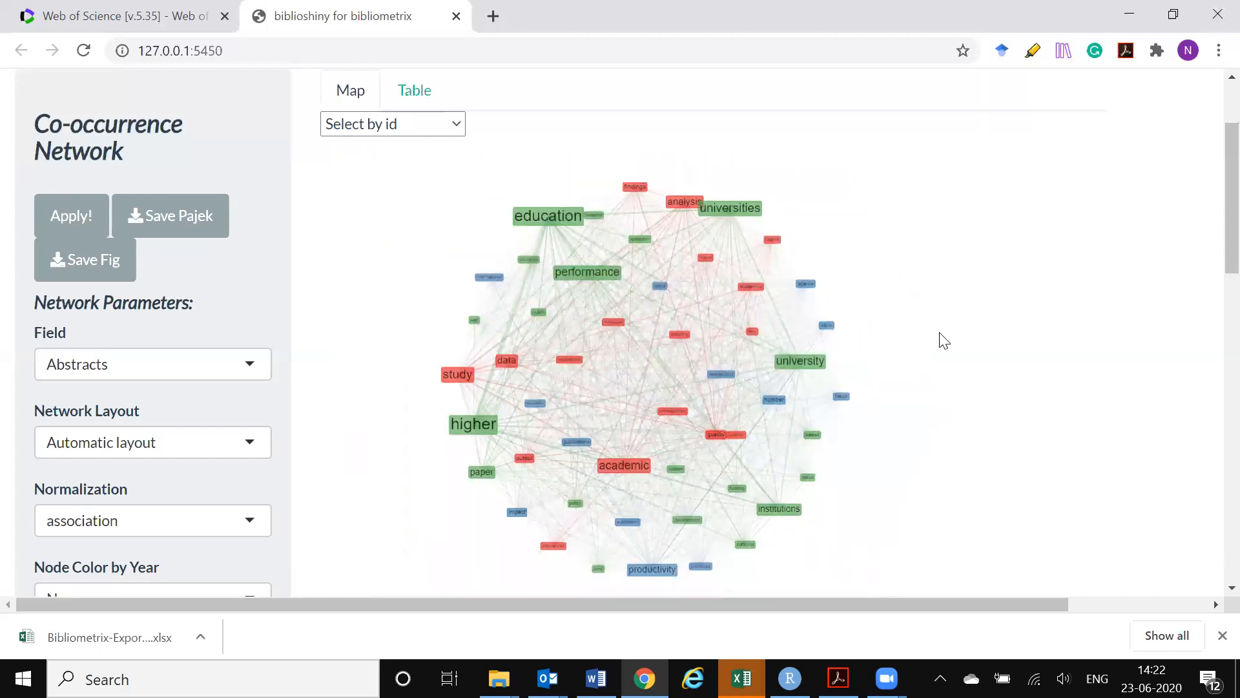
scroll(940, 351, "up", 3)
scroll(941, 352, "down", 4)
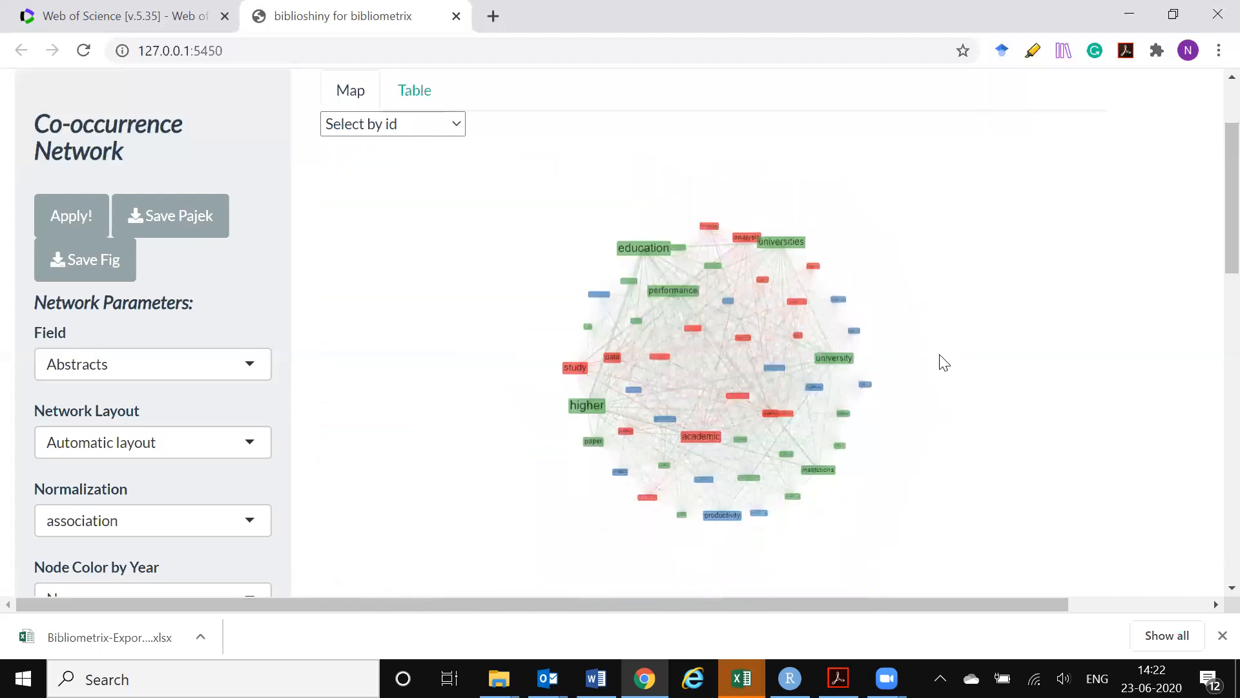
Open the Thematic Map analysis of the conceptual structure
scroll(1210, 172, "up", 2)
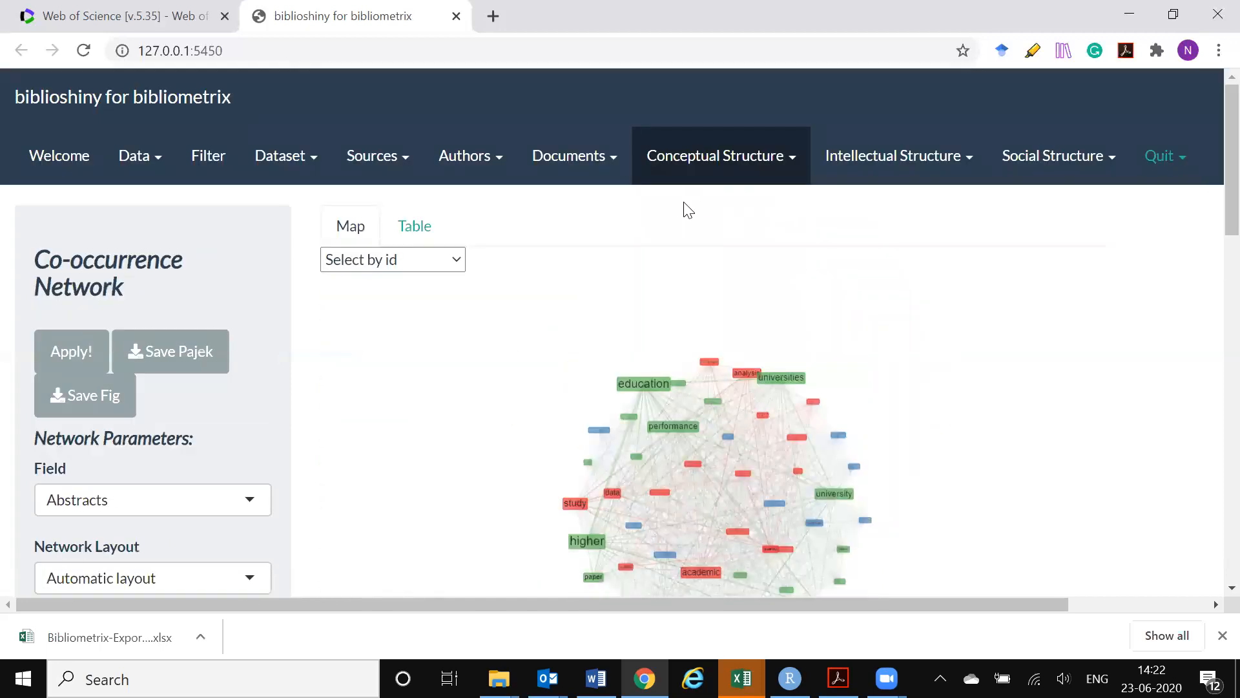
left_click(747, 158)
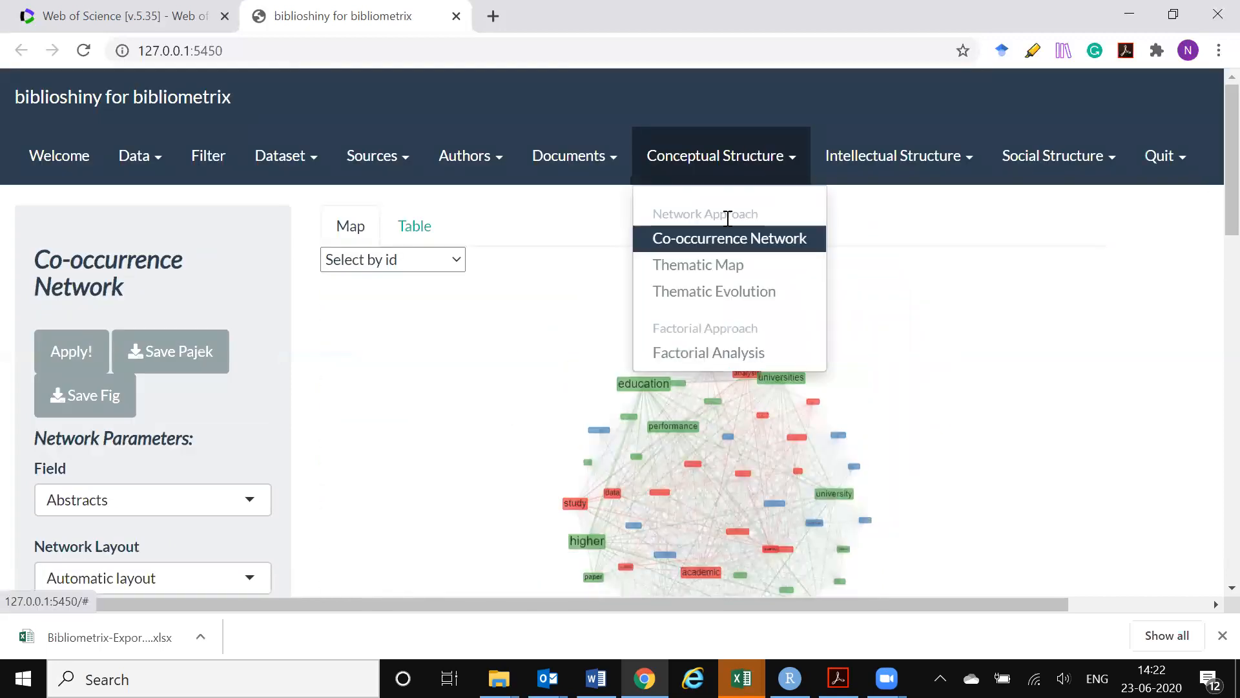
left_click(711, 271)
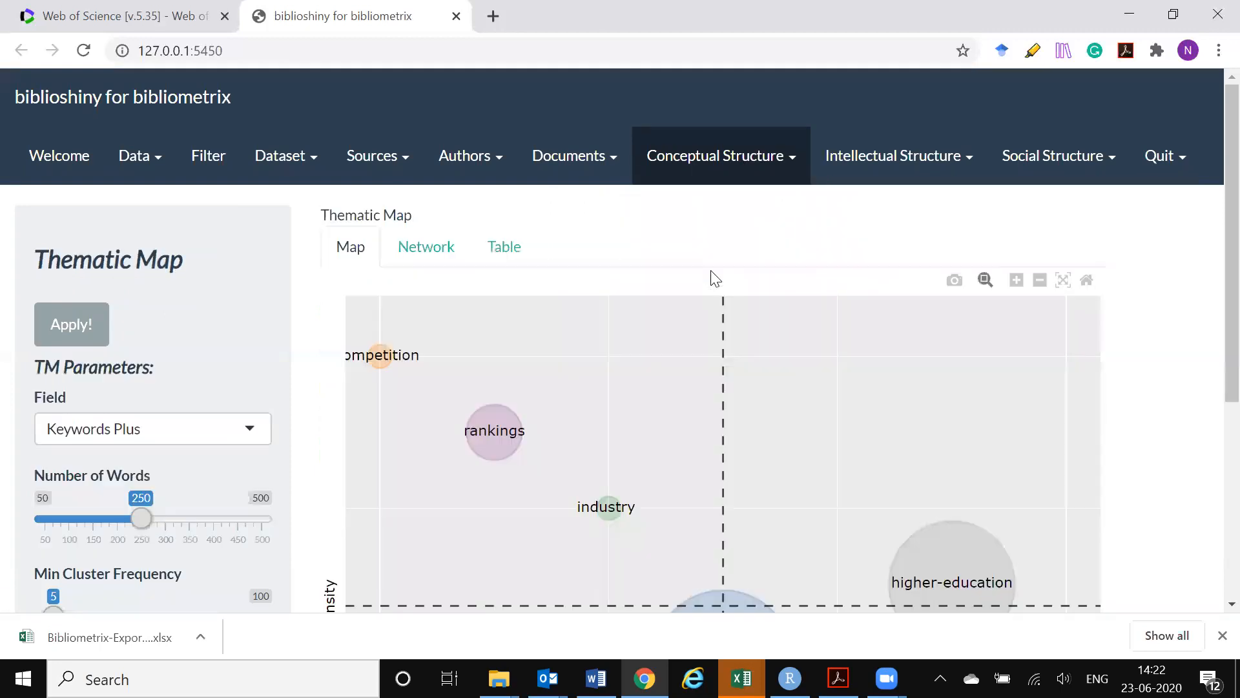
Examine the Keywords Plus thematic map, checking where each theme lies by centrality and density, along with its parameters
scroll(1214, 265, "down", 5)
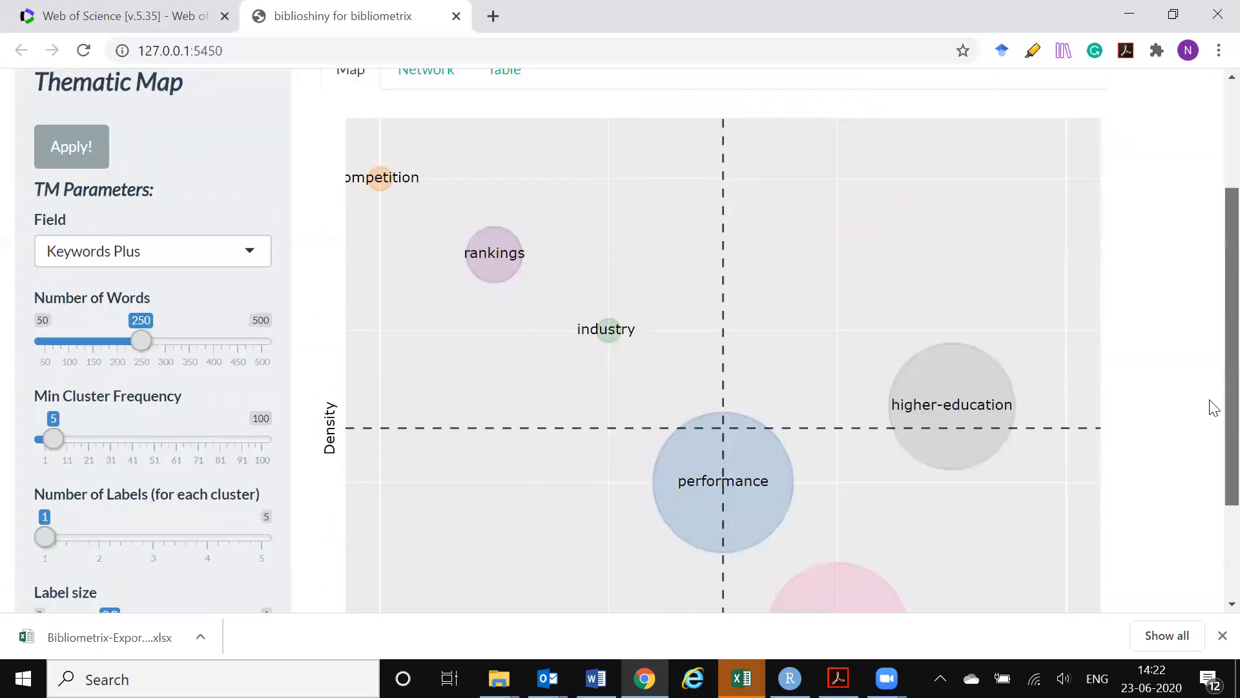
scroll(1212, 370, "up", 1)
scroll(1210, 268, "up", 2)
scroll(1210, 415, "down", 3)
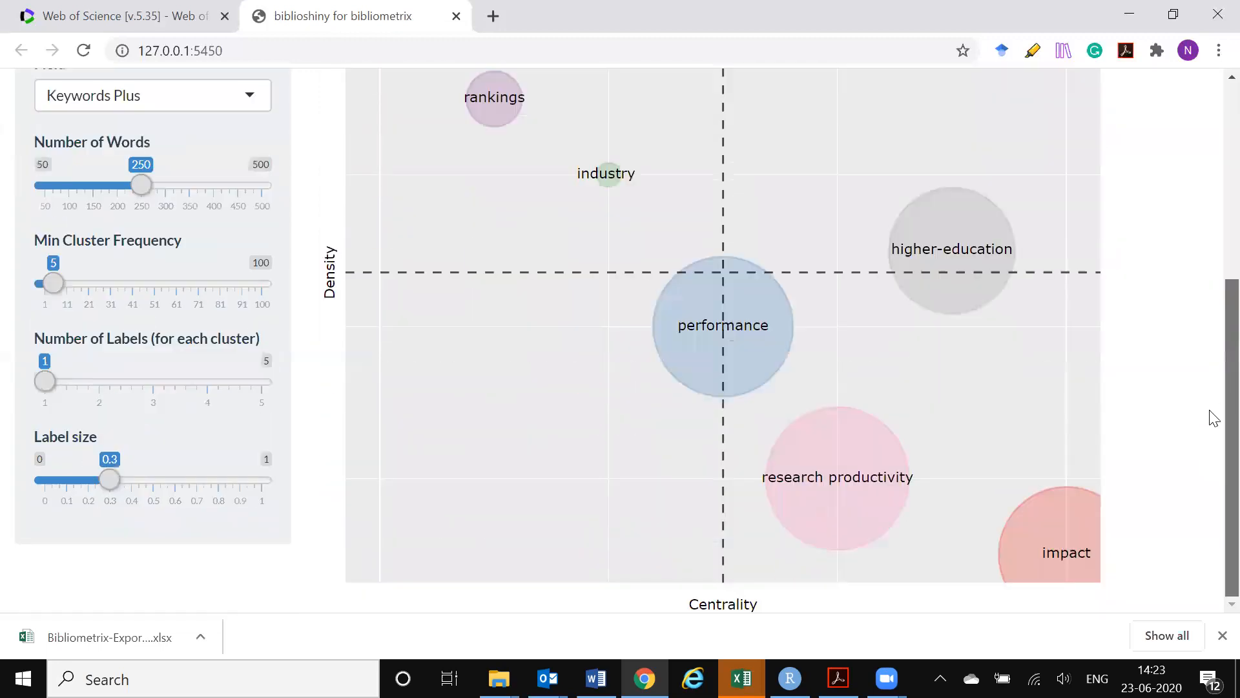
scroll(1213, 362, "up", 1)
scroll(1214, 336, "up", 1)
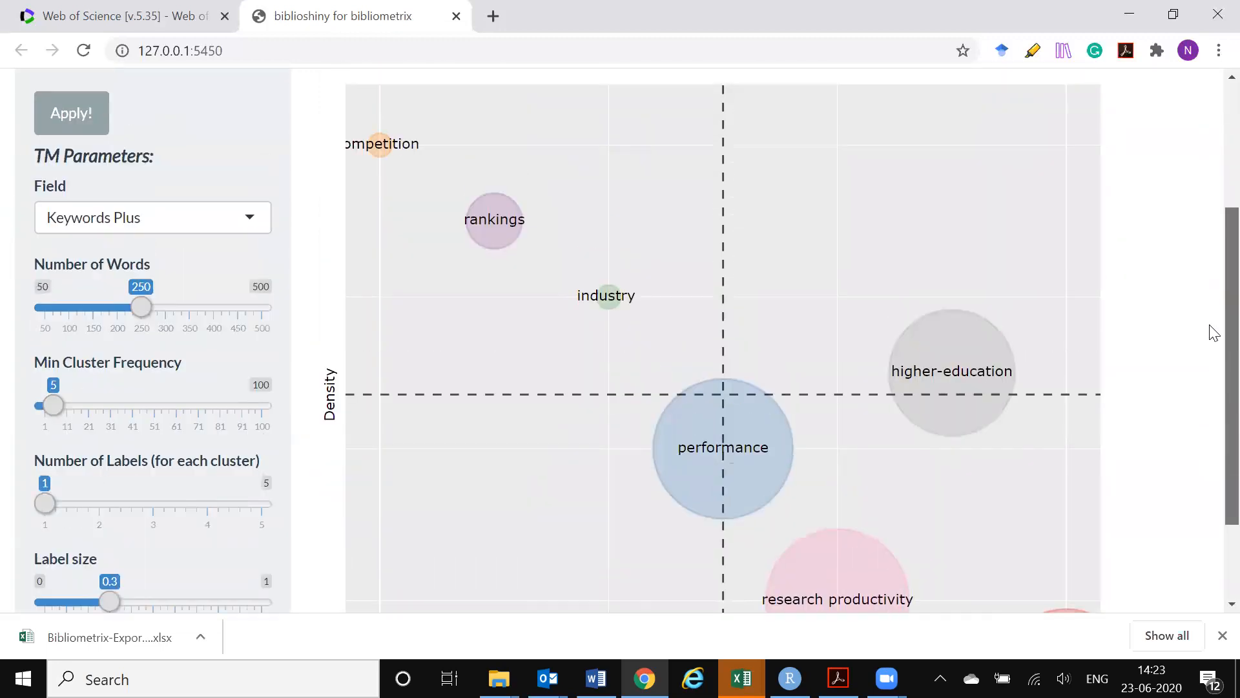
scroll(1213, 355, "down", 2)
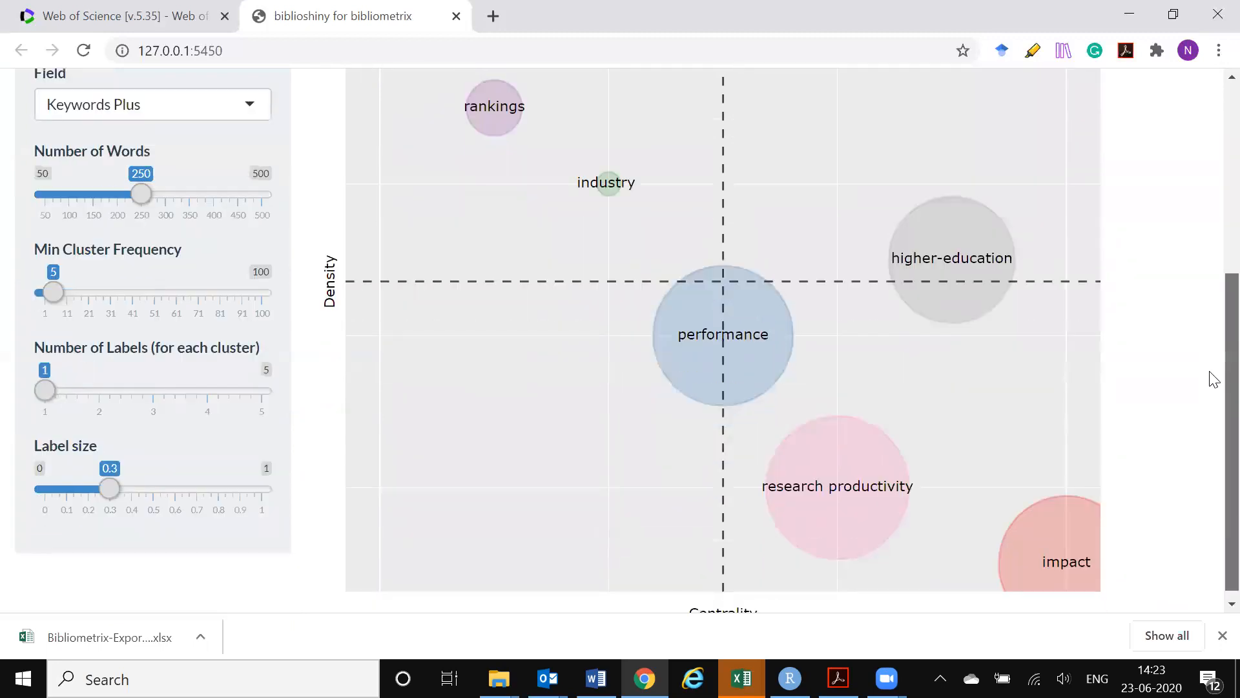
scroll(1214, 378, "up", 1)
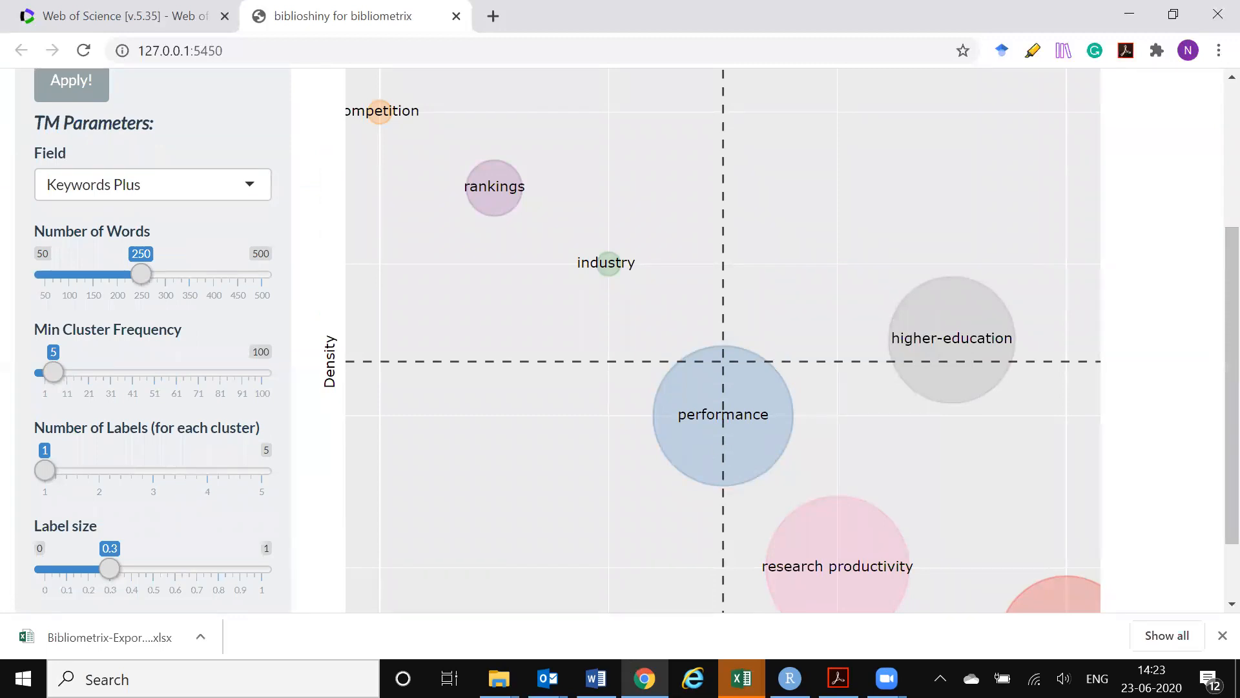
Switch to the research productivity report in Word and read the "Thematic Map 2016 onwards" section with its centrality and density definitions
left_click(596, 678)
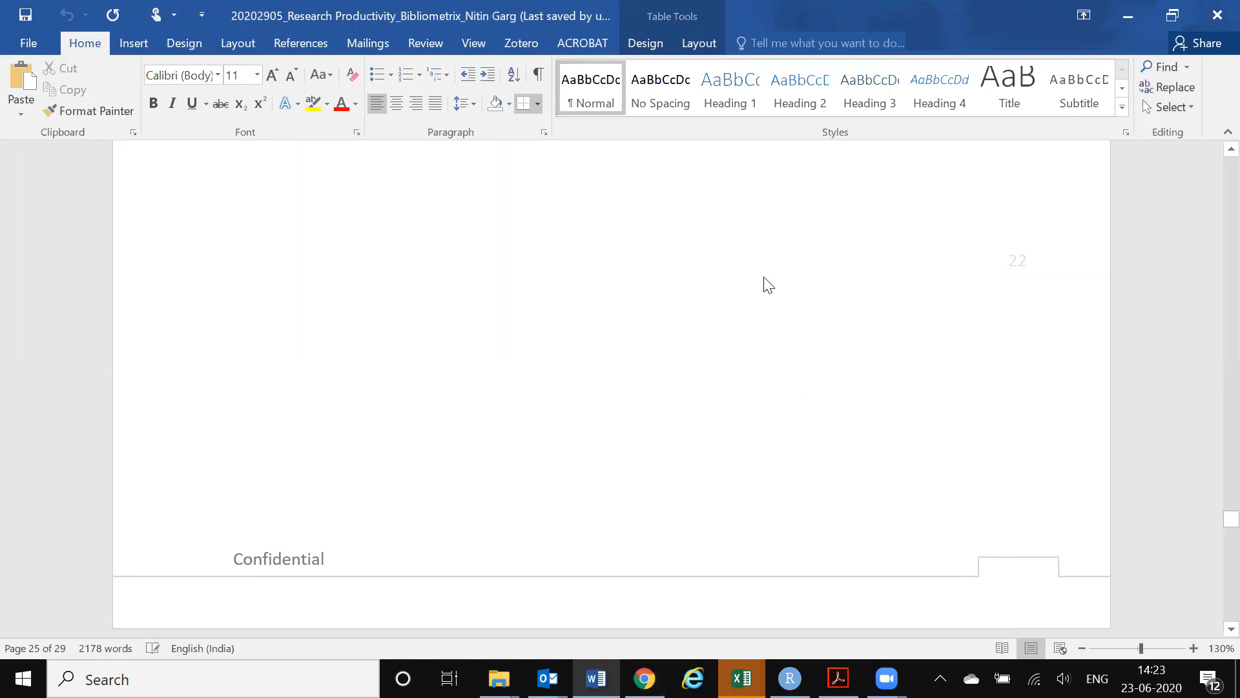
scroll(768, 284, "up", 10)
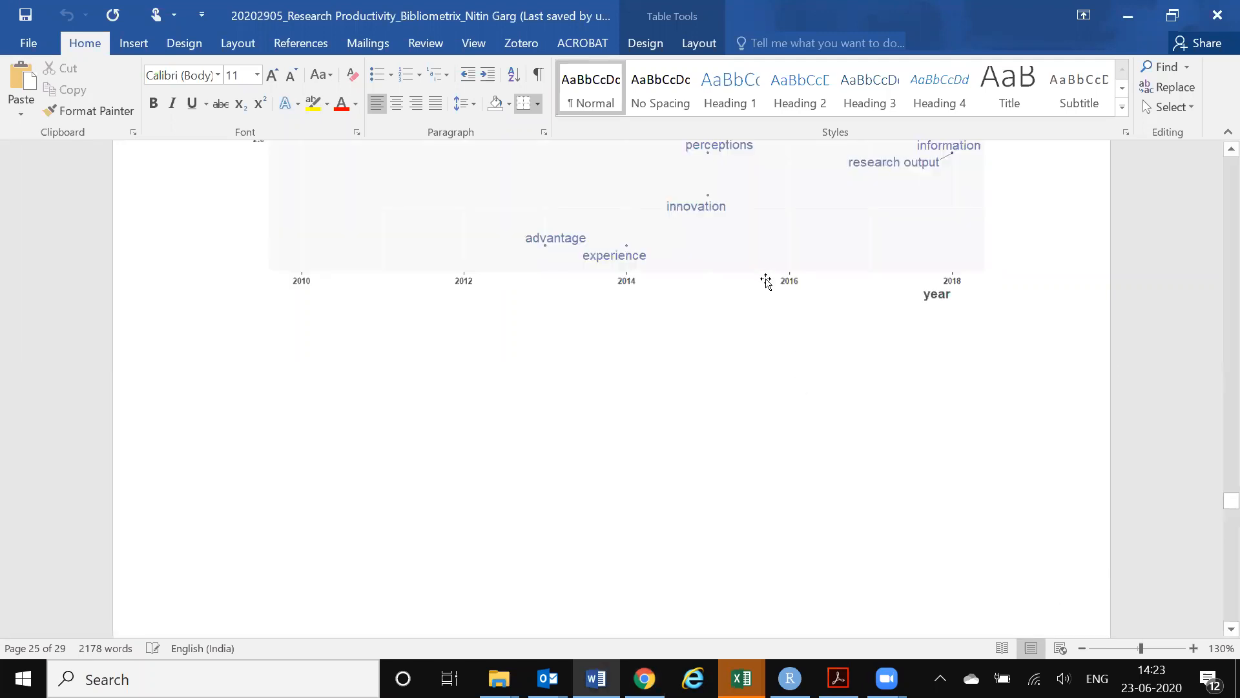
scroll(766, 283, "up", 10)
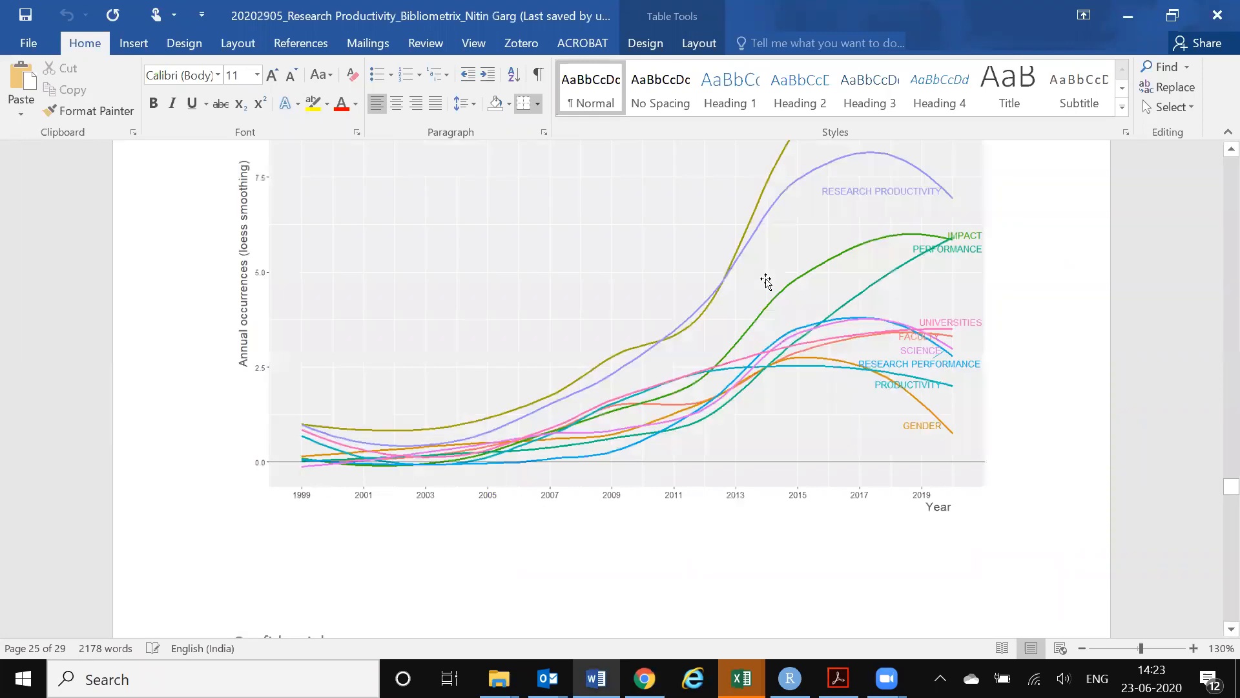
scroll(767, 283, "down", 15)
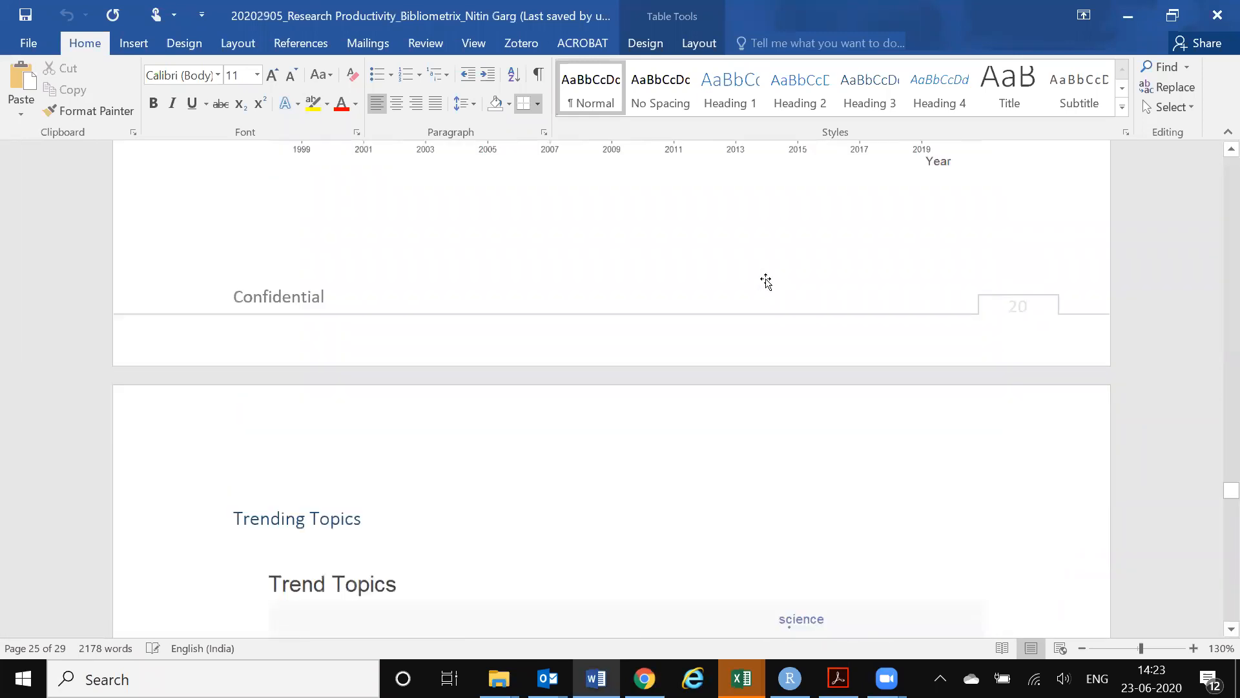
scroll(766, 283, "down", 15)
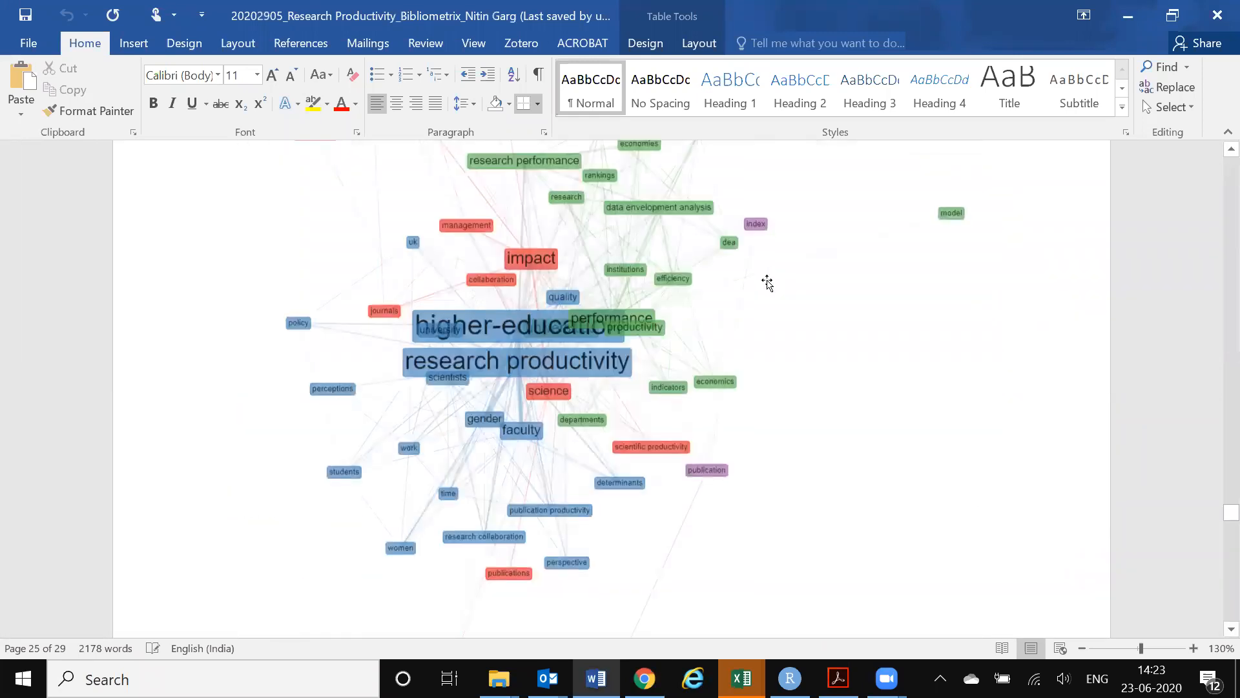
scroll(767, 282, "down", 5)
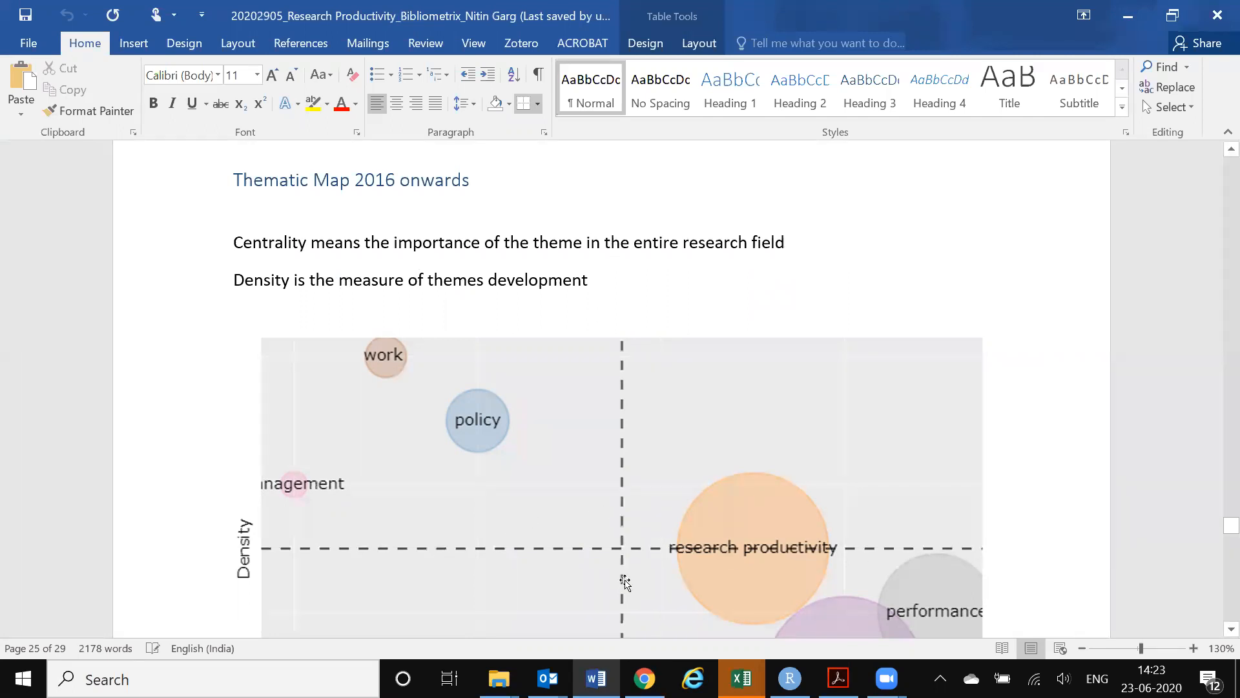
scroll(617, 559, "down", 3)
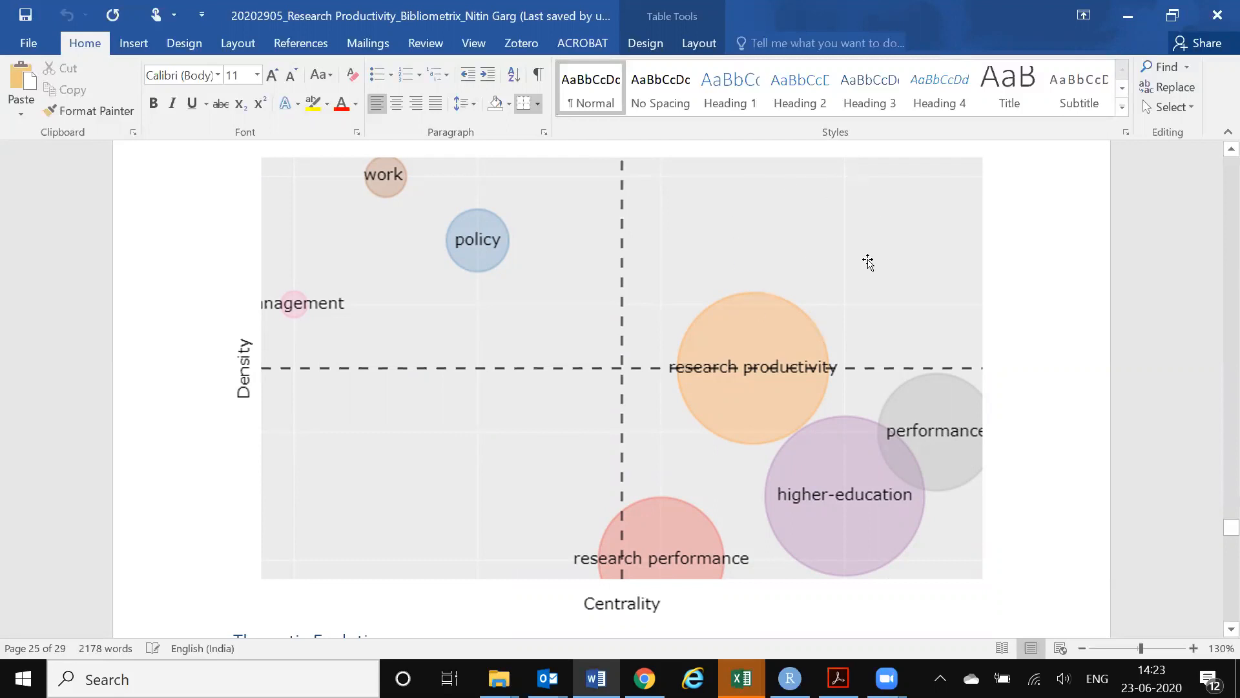
scroll(761, 211, "up", 3)
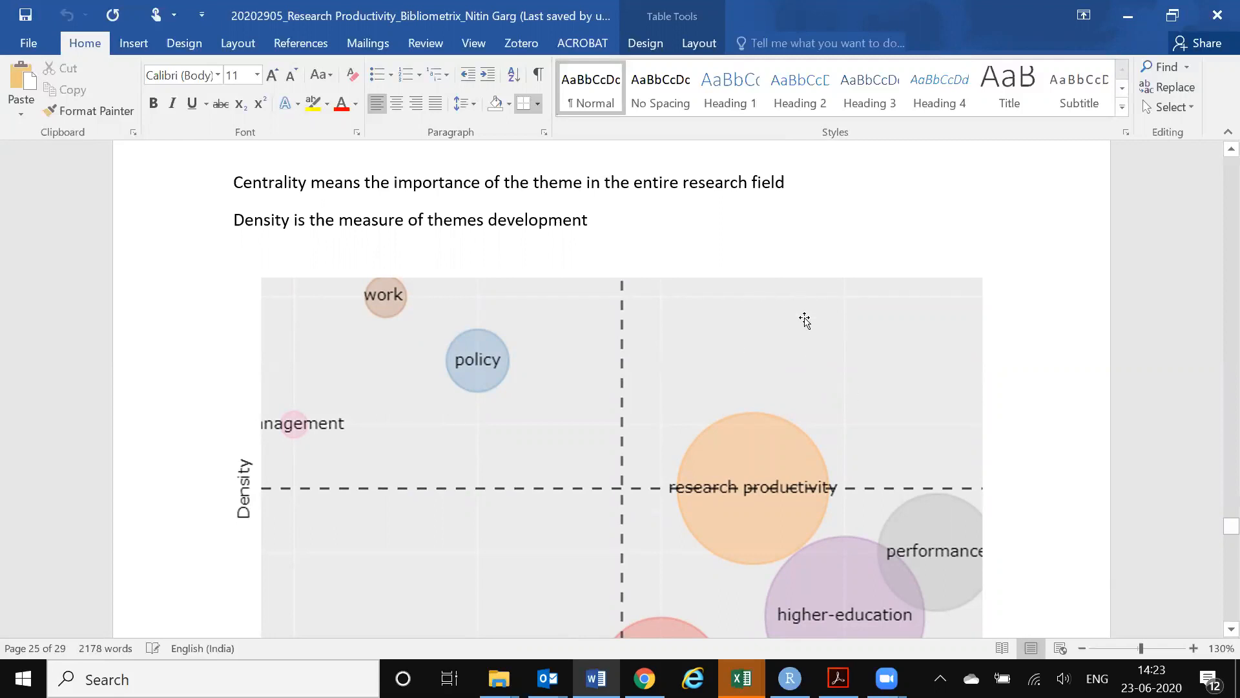
Switch back to biblioshiny in Chrome and inspect the keywords behind the rankings theme and the other quadrants of the thematic map
mouse_move(645, 679)
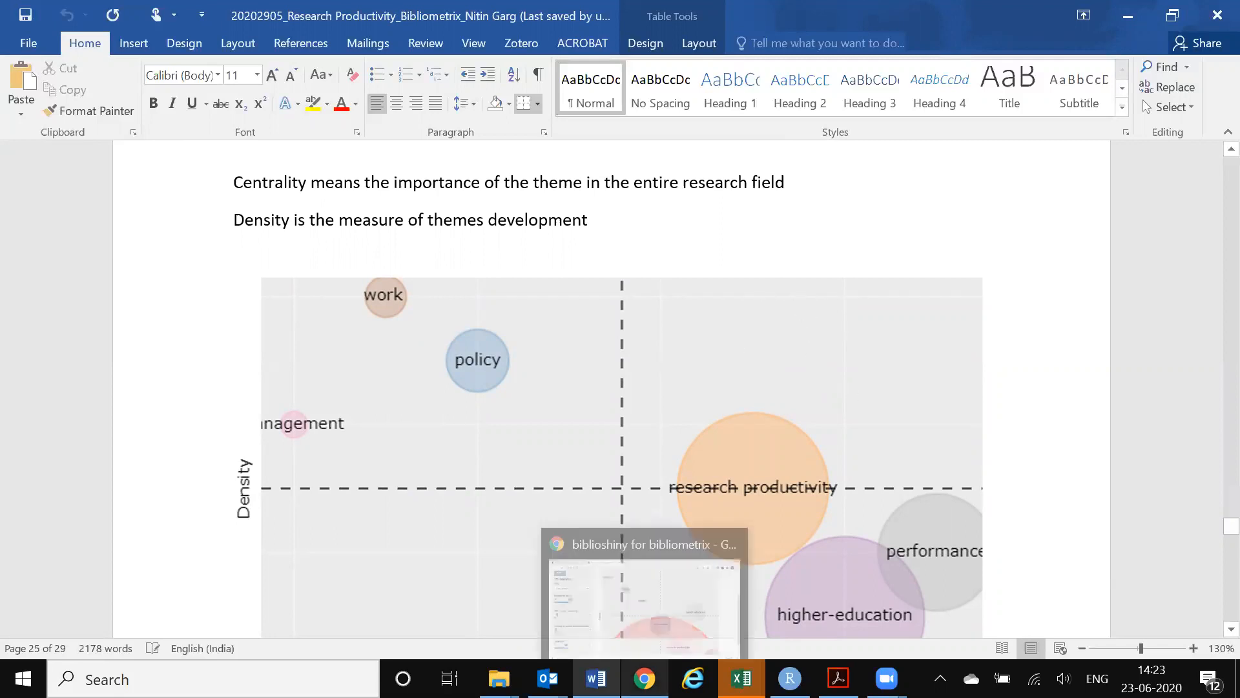
left_click(664, 599)
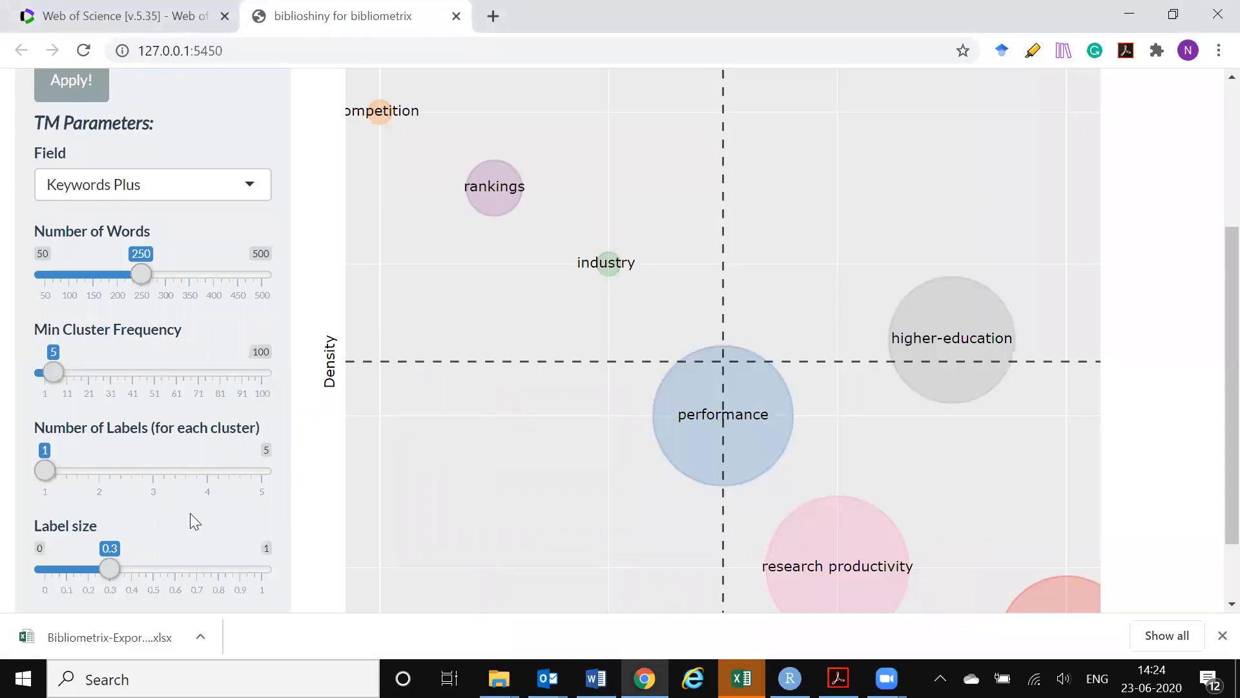
mouse_move(957, 391)
mouse_move(484, 188)
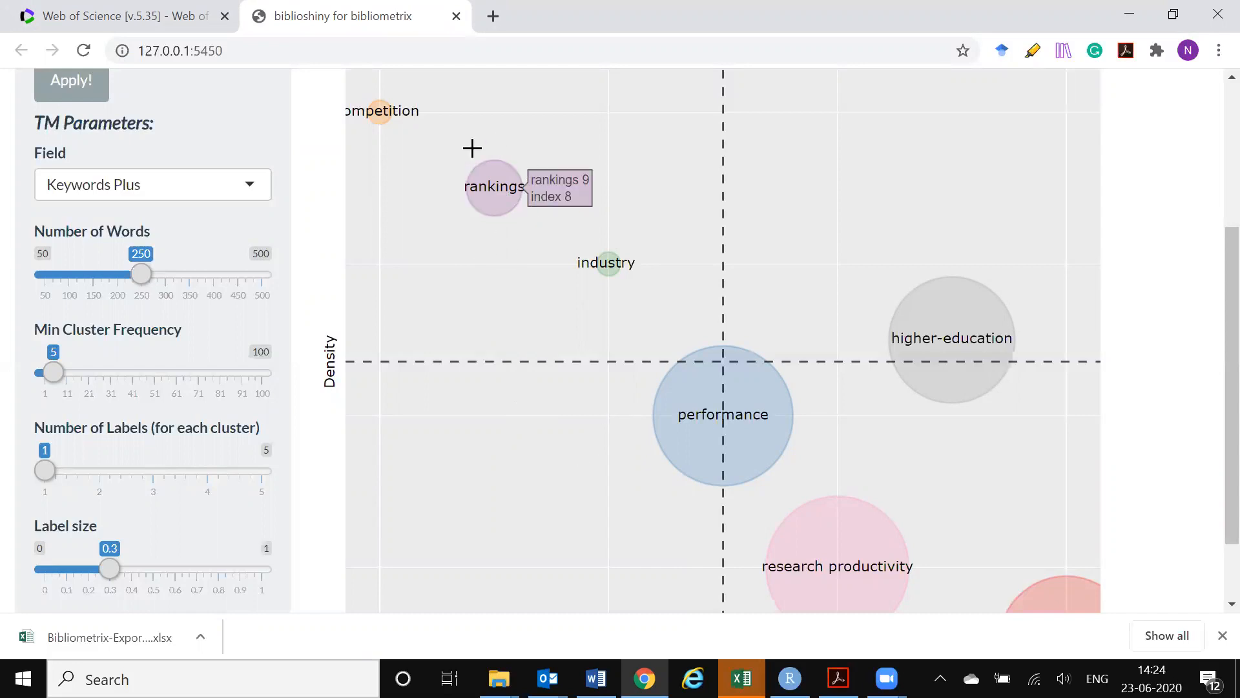
scroll(569, 266, "up", 1)
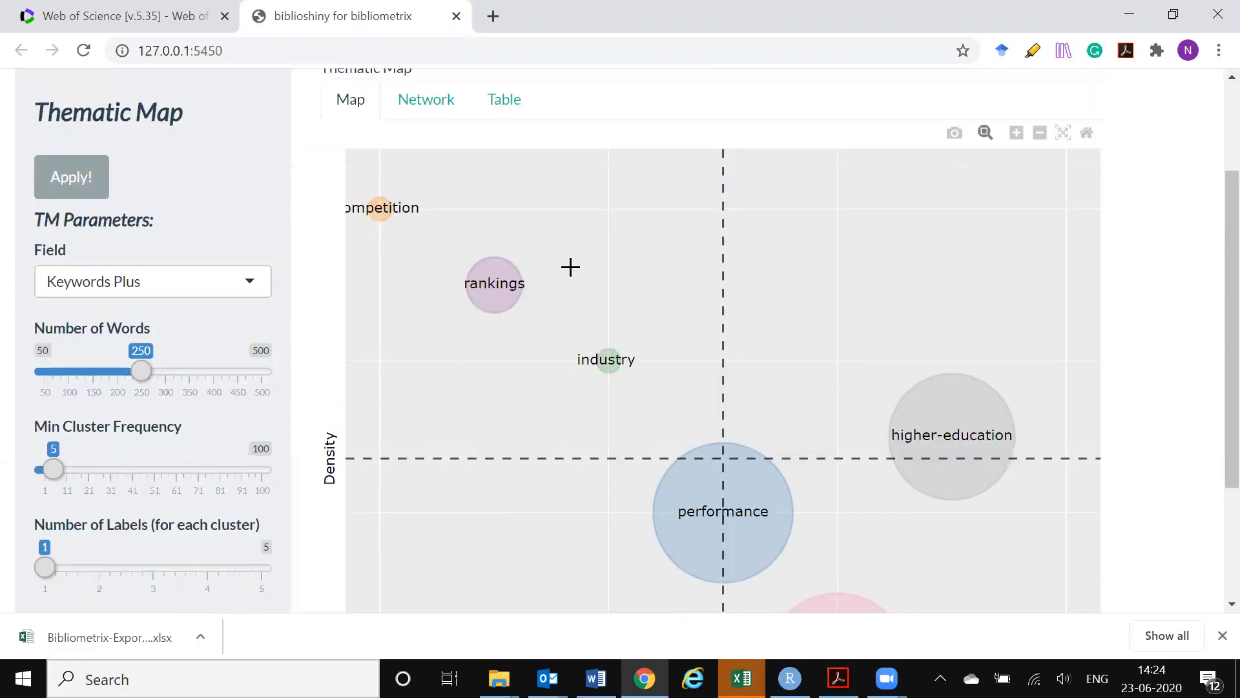
scroll(570, 266, "down", 1)
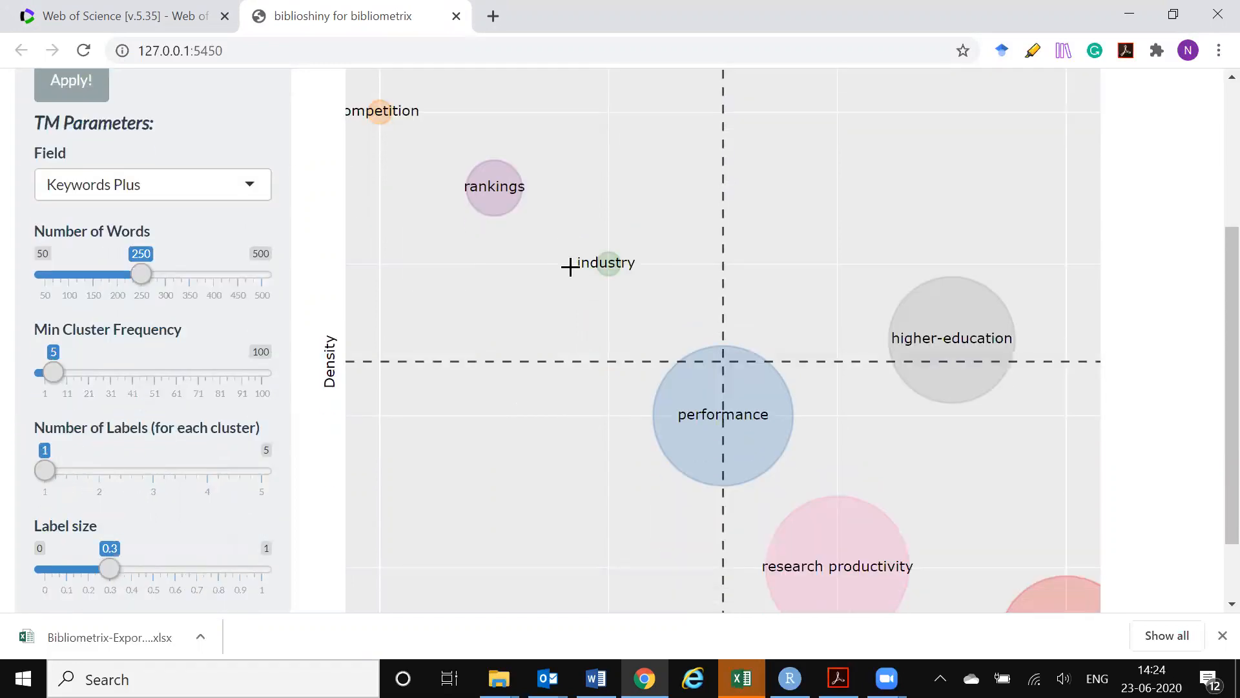
mouse_move(516, 152)
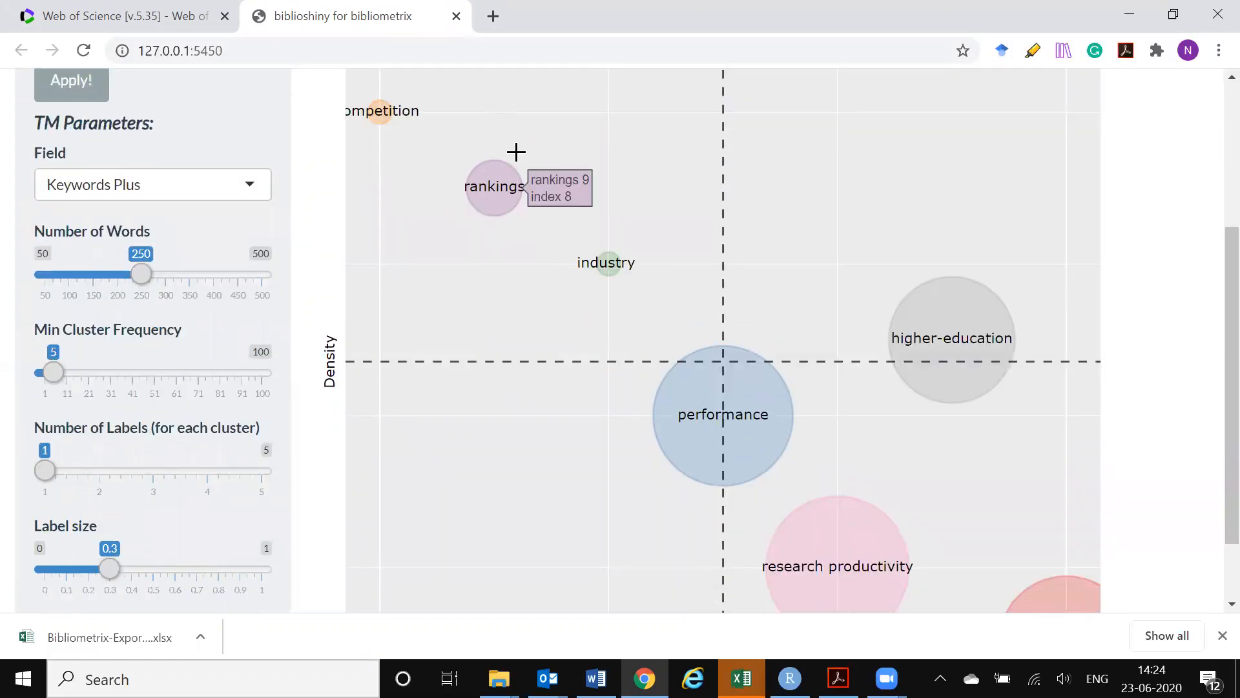
scroll(1022, 328, "down", 1)
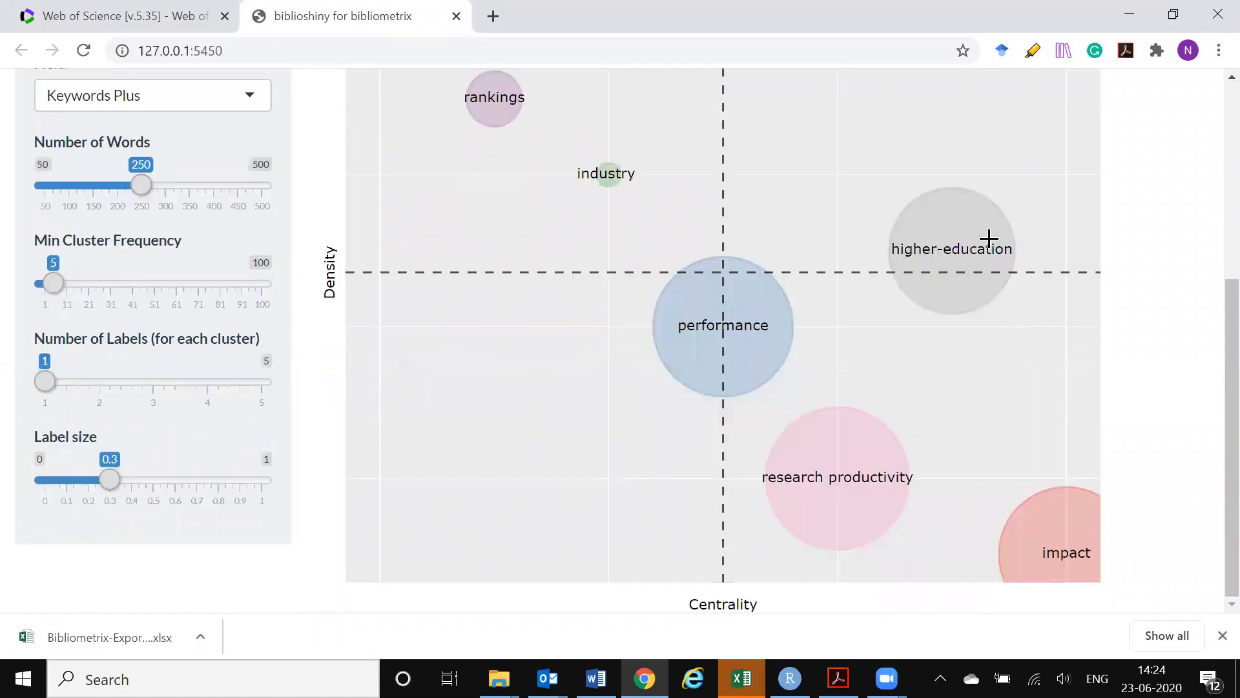
Inspect the keywords behind the higher-education theme and compare its position with the other themes on the thematic map
scroll(952, 382, "up", 1)
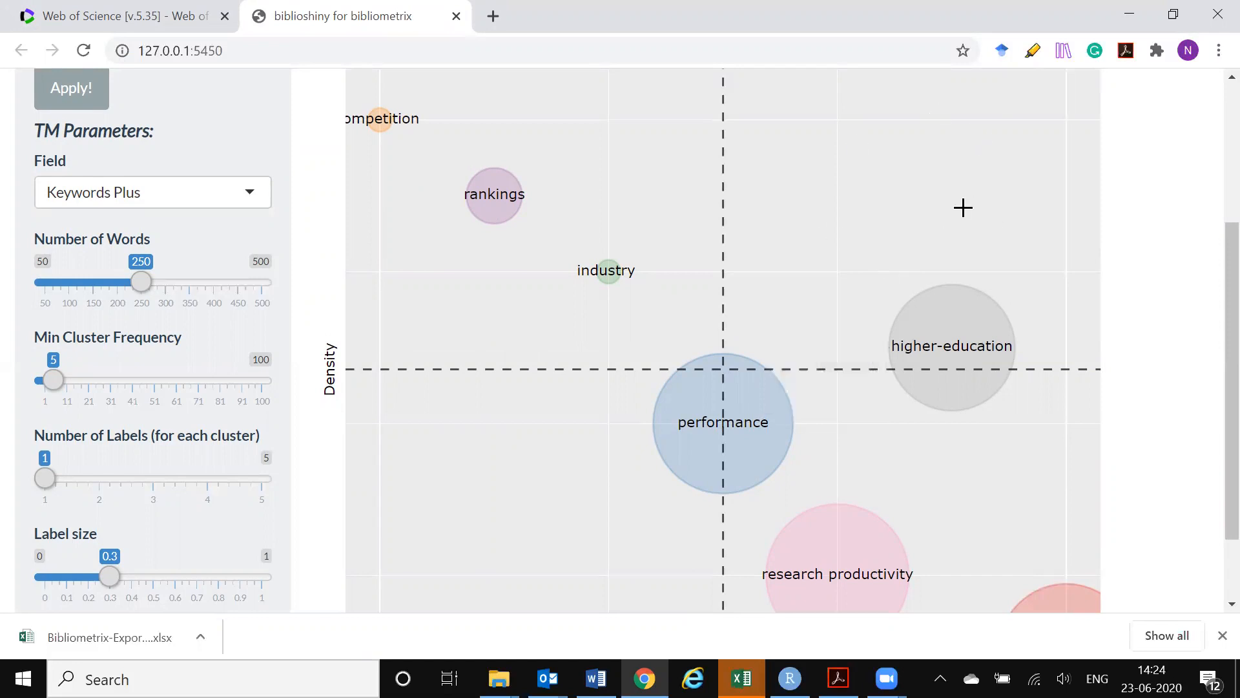
scroll(963, 206, "down", 1)
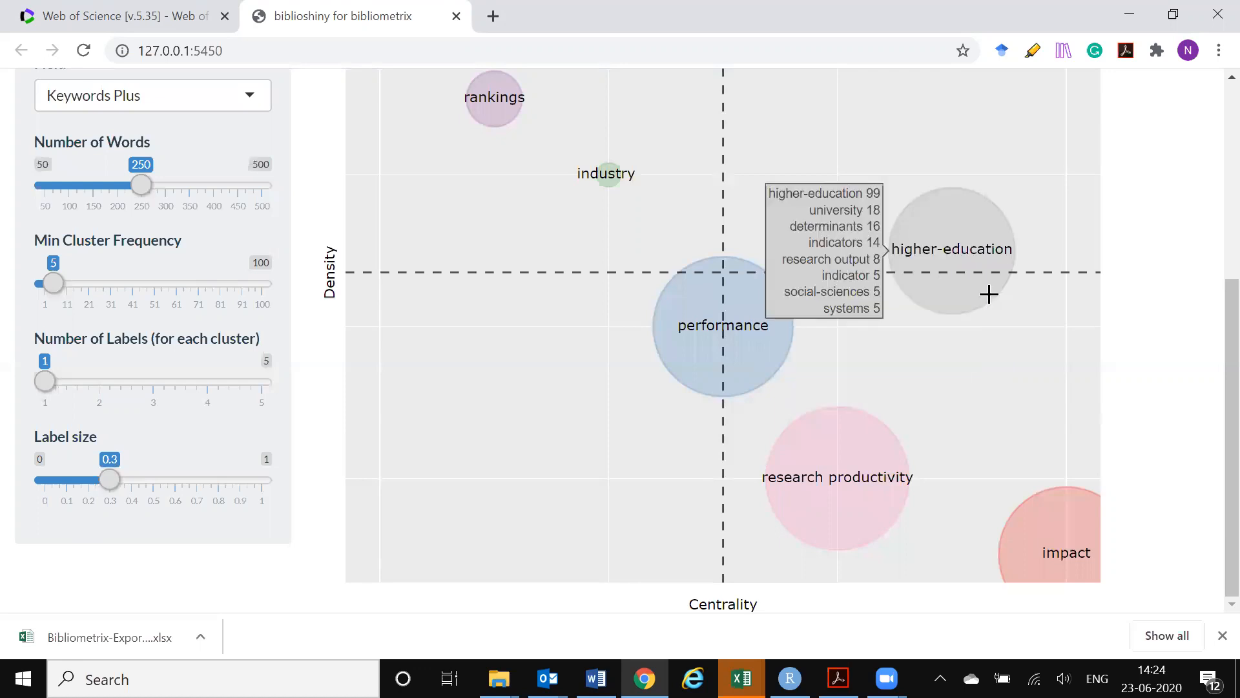
mouse_move(767, 471)
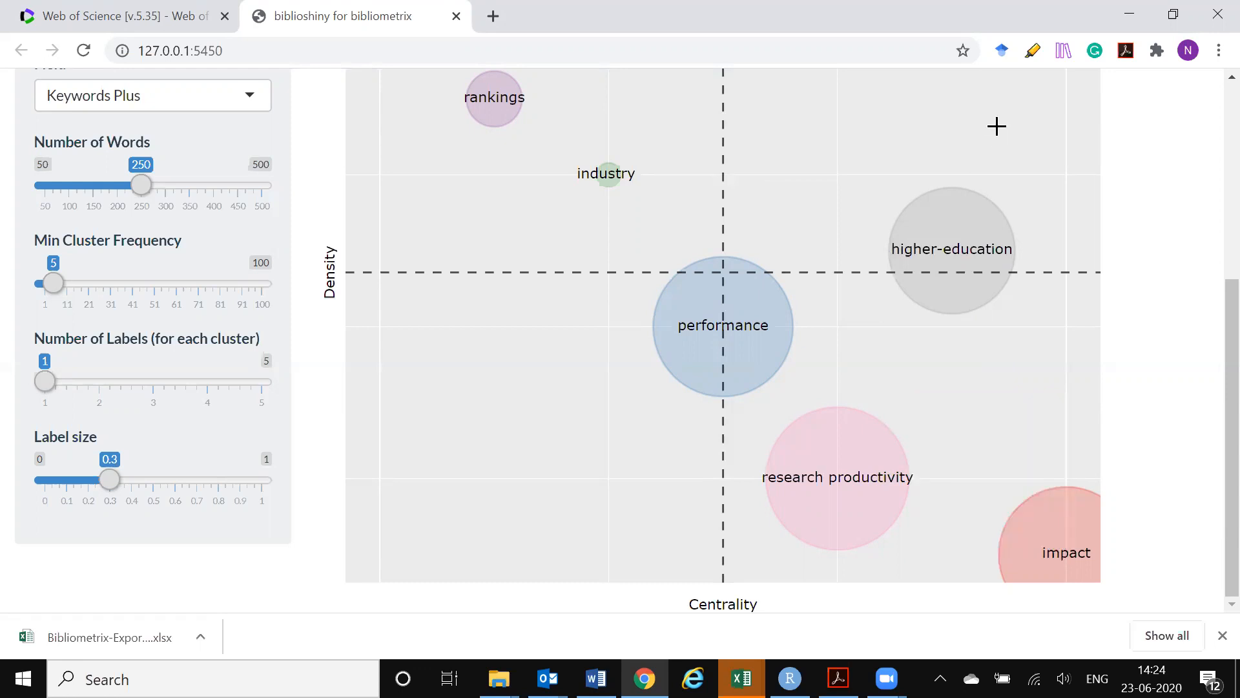
Open the Thematic Evolution analysis of the conceptual structure
scroll(997, 128, "up", 3)
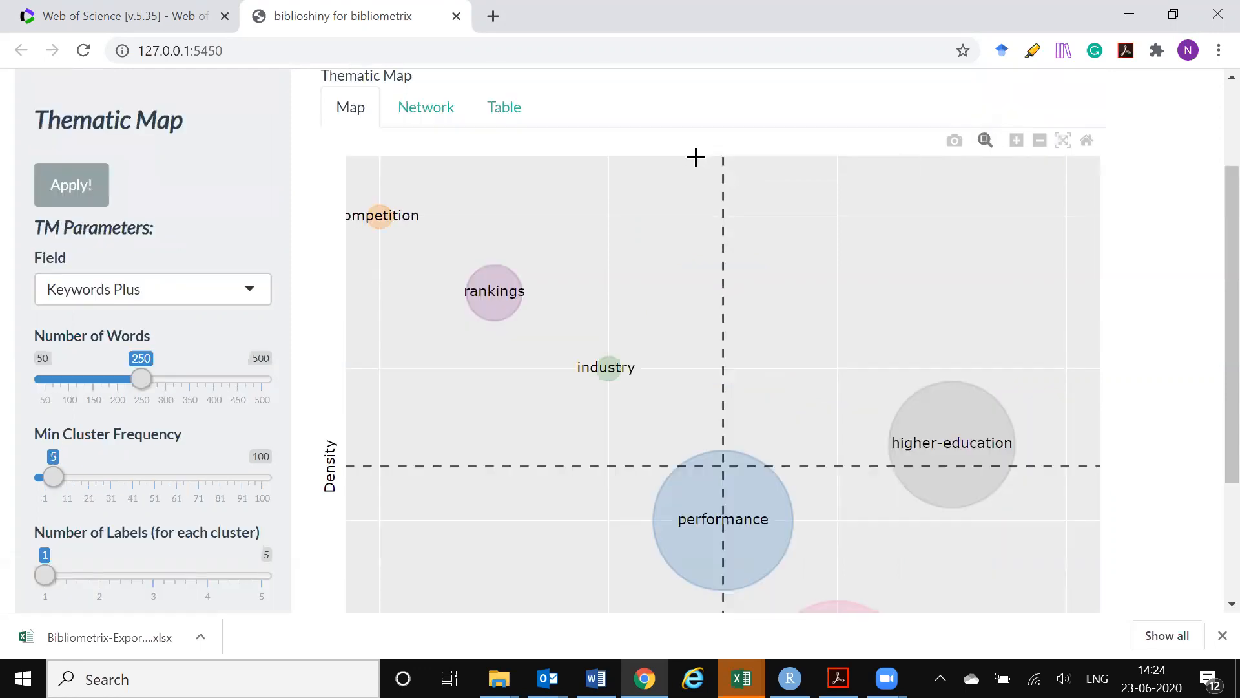
scroll(695, 157, "up", 2)
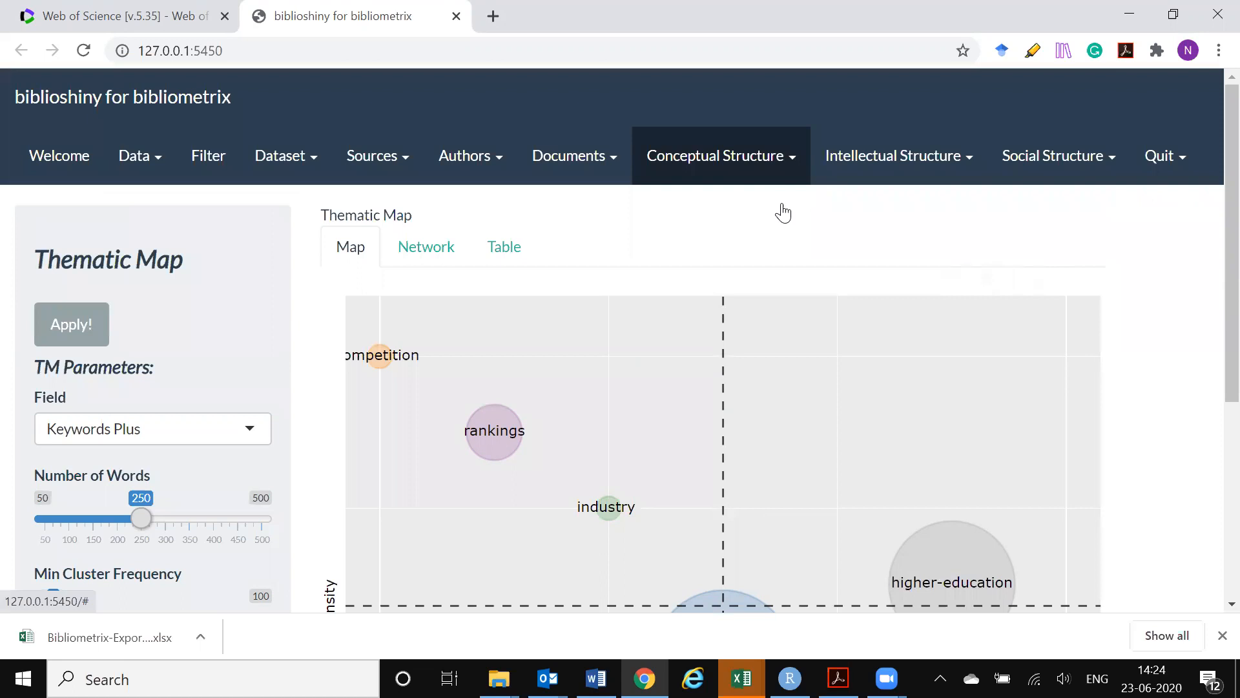
left_click(780, 170)
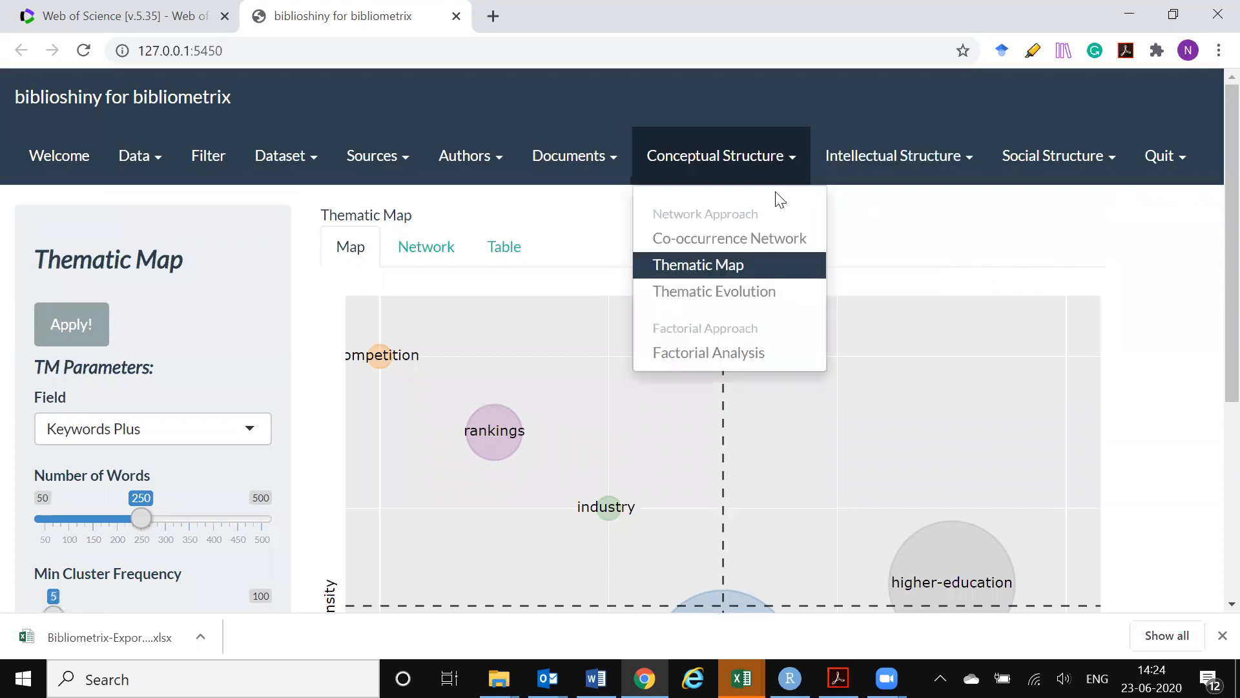
left_click(734, 299)
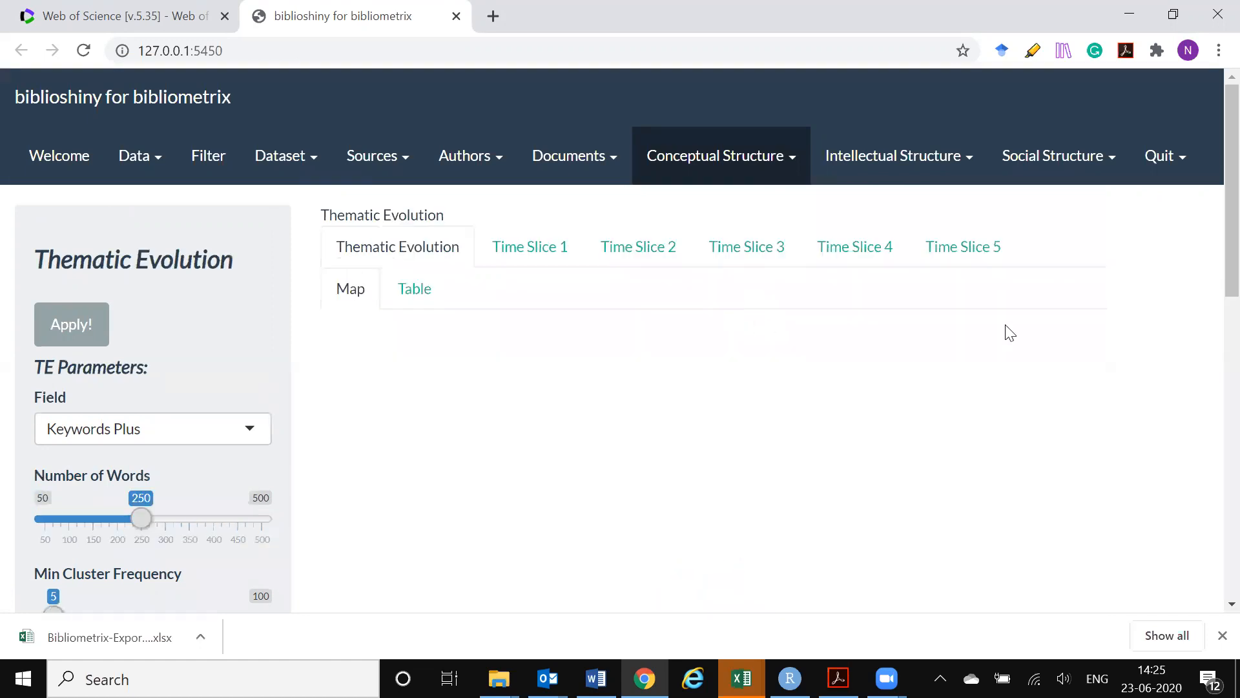
Set the number of cutting points for the thematic evolution time slices to 2
scroll(1010, 333, "down", 3)
scroll(59, 342, "down", 5)
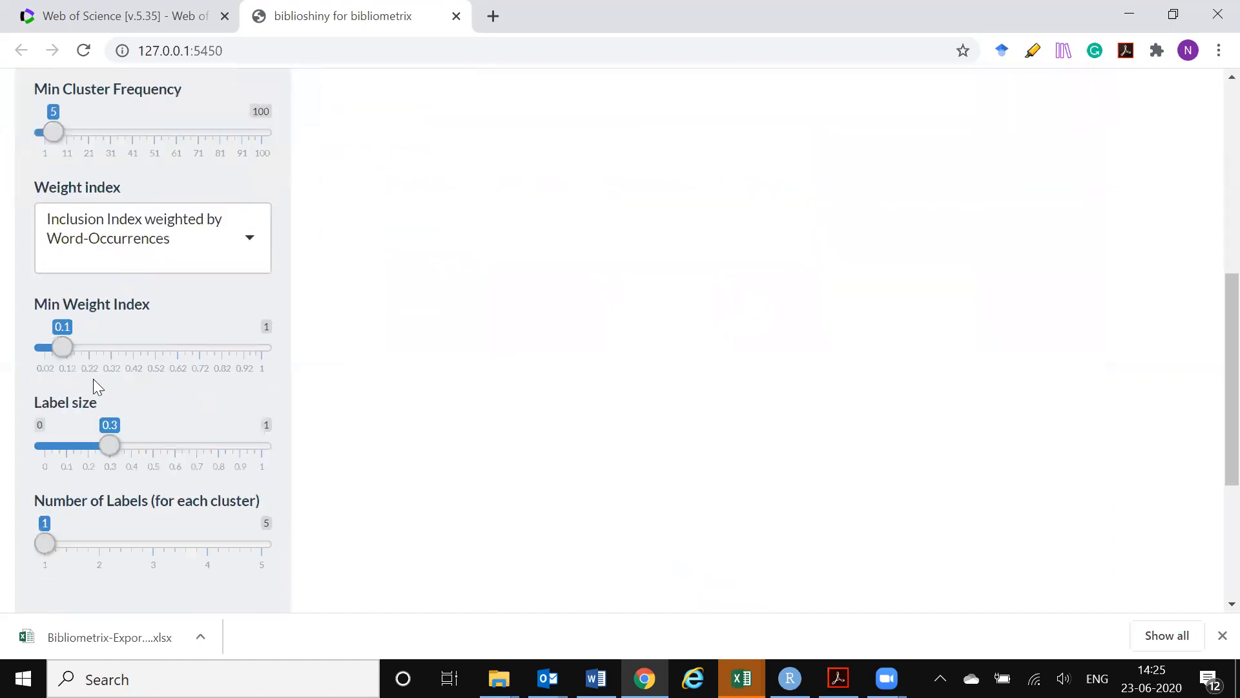
scroll(171, 411, "down", 4)
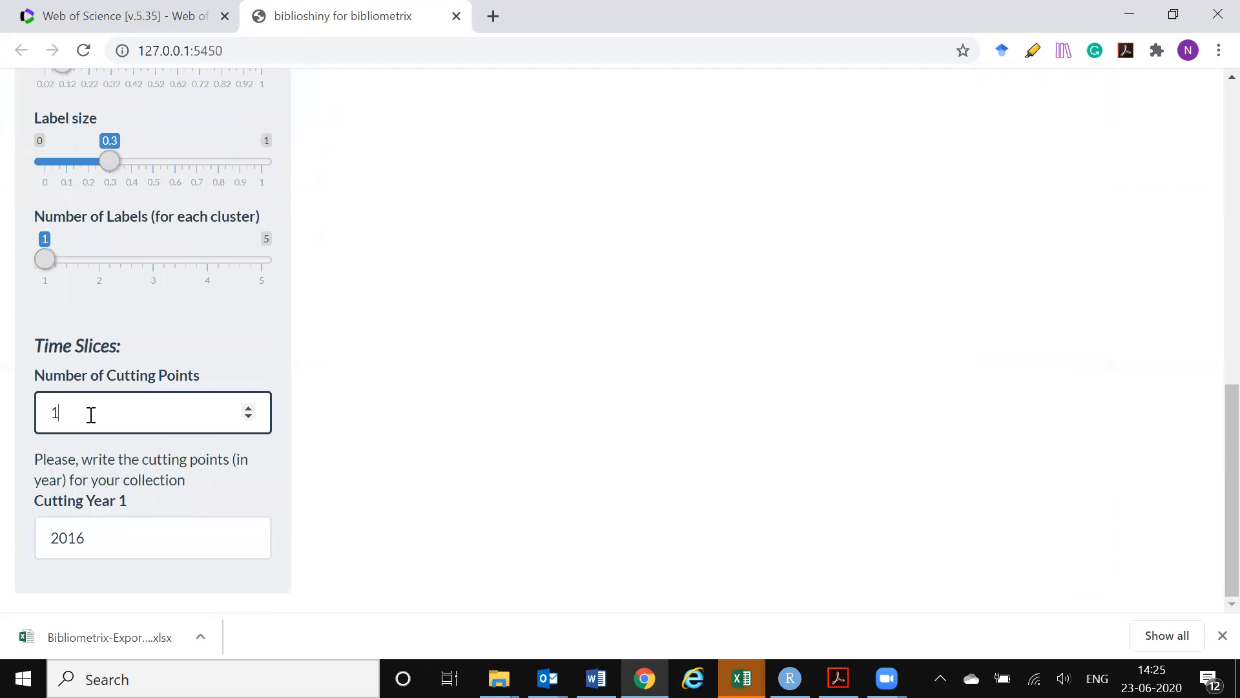
key("BackSpace")
type("2")
scroll(168, 529, "down", 1)
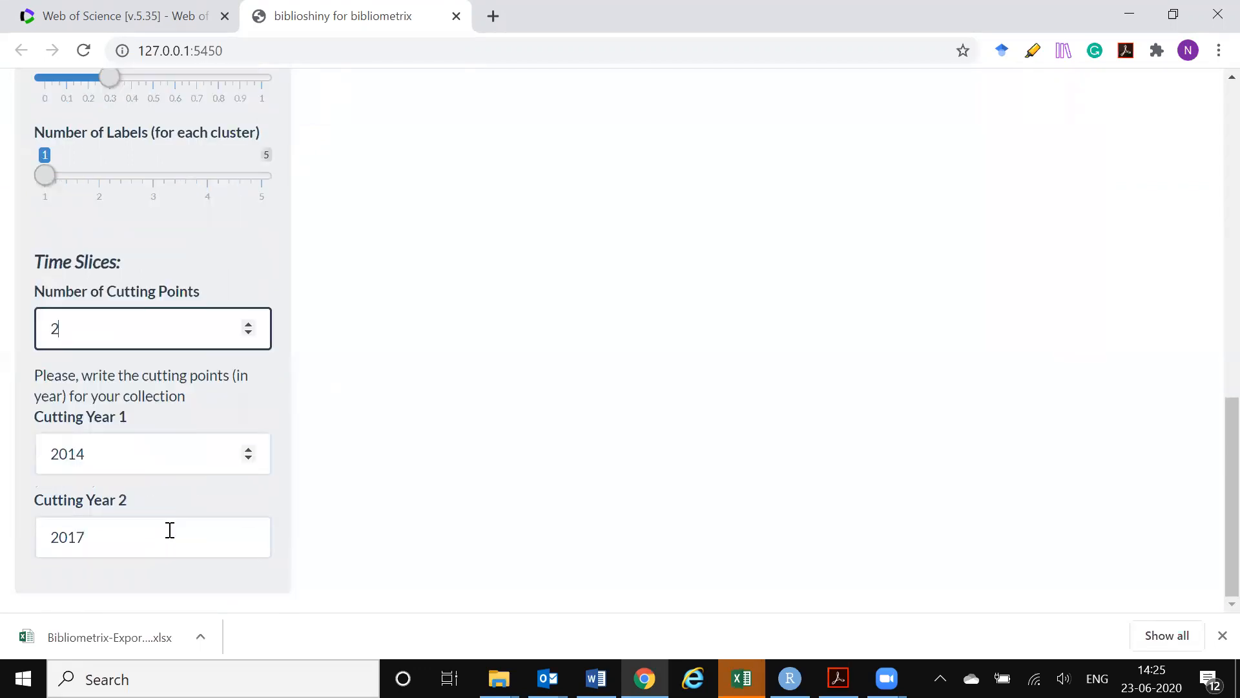
Set Cutting Year 1 to 2013 and Cutting Year 2 to 2016
left_click(100, 452)
key("BackSpace")
type("3")
left_click(97, 539)
key("BackSpace")
type("6")
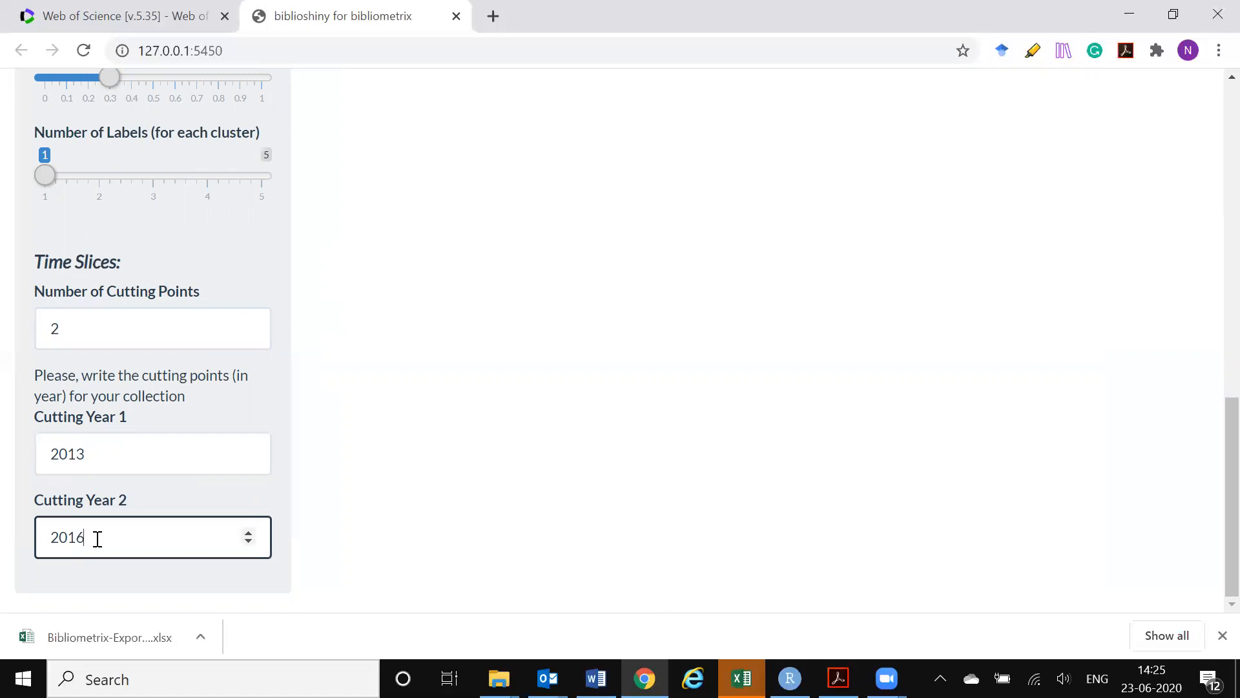
Change Cutting Year 1 to 2012 and generate the thematic evolution map with these time slices
left_click(110, 459)
key("BackSpace")
type("2")
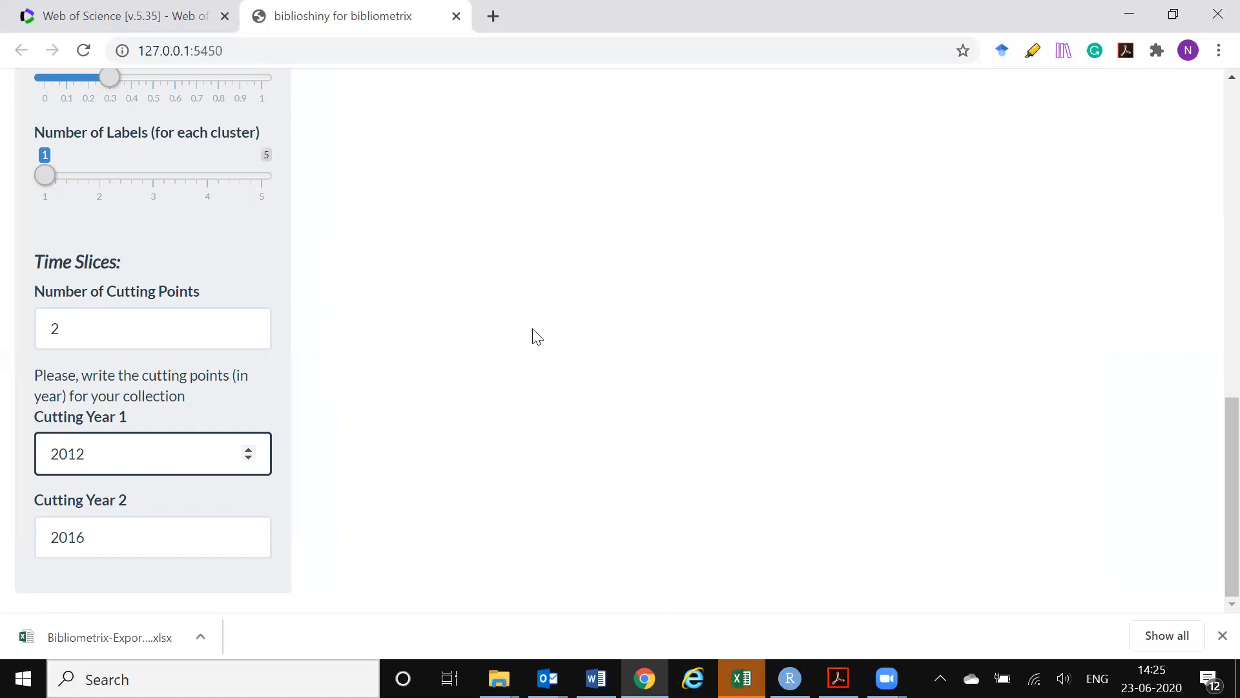
scroll(540, 433, "up", 13)
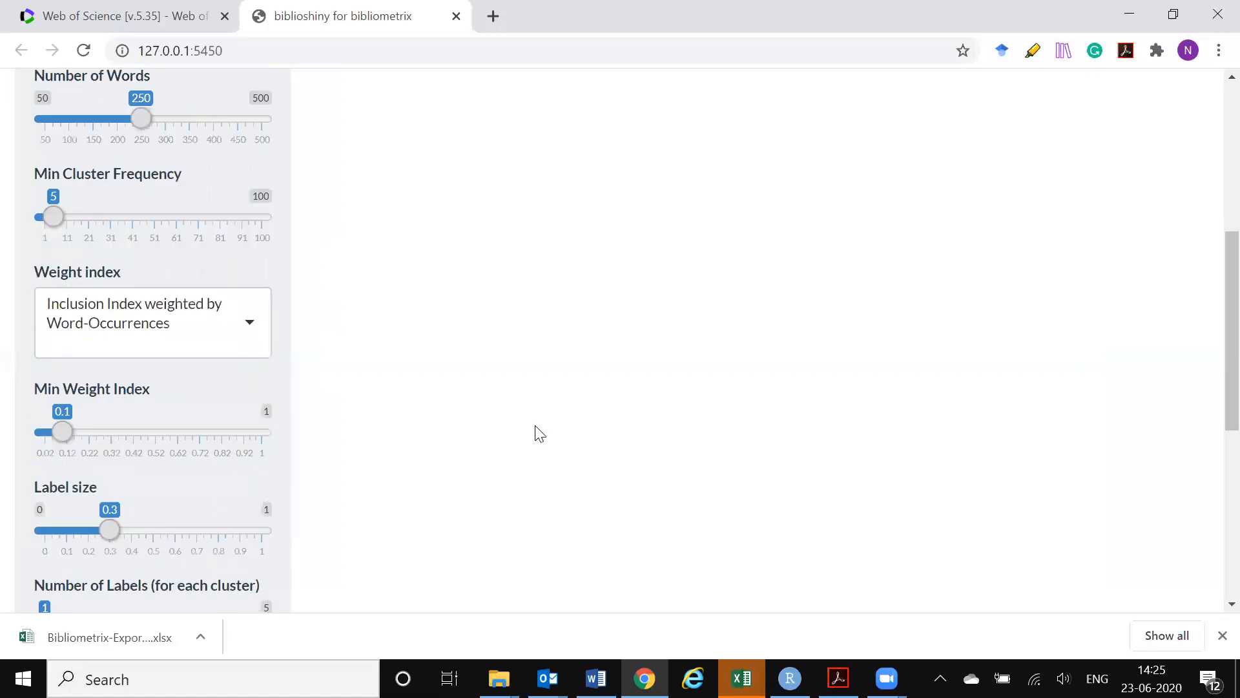
scroll(540, 433, "down", 12)
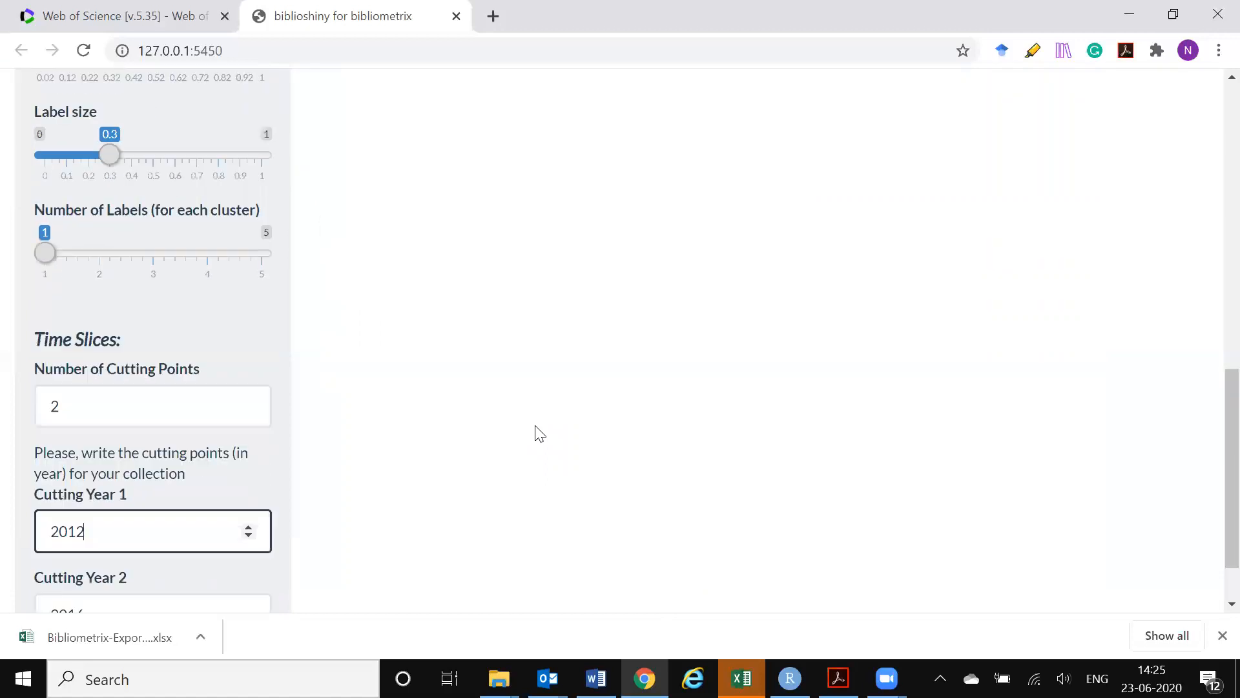
scroll(199, 523, "down", 1)
left_click(199, 524)
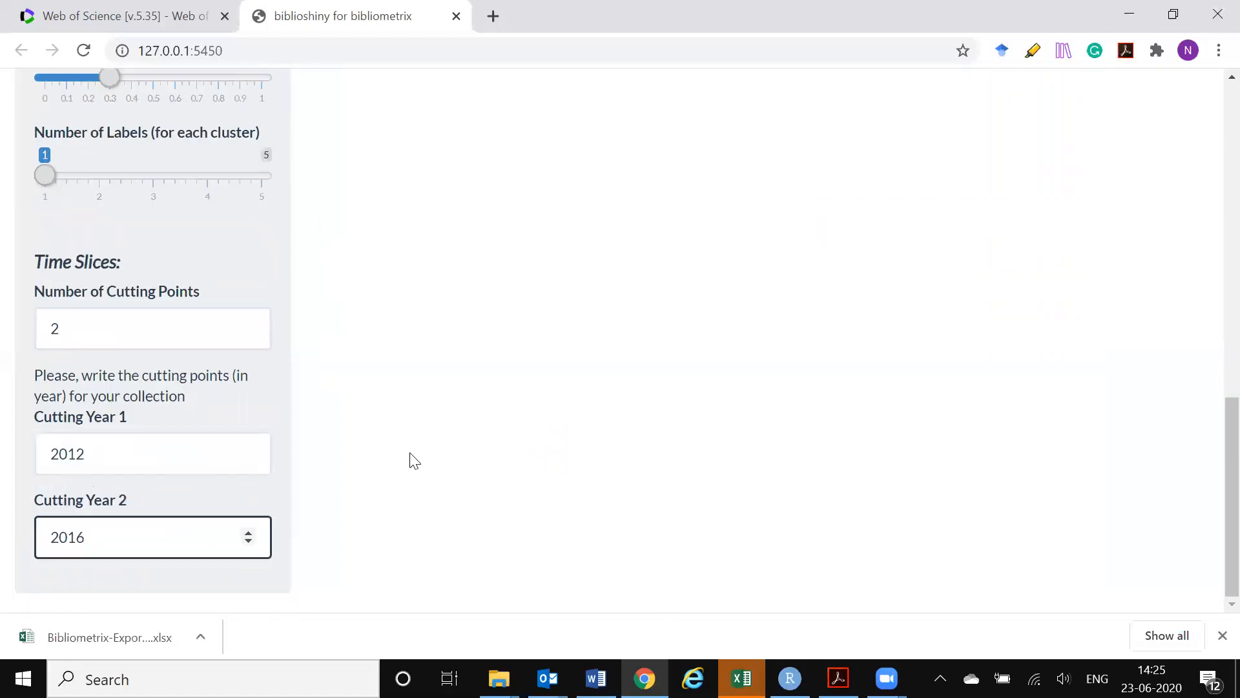
scroll(410, 459, "up", 13)
left_click(52, 332)
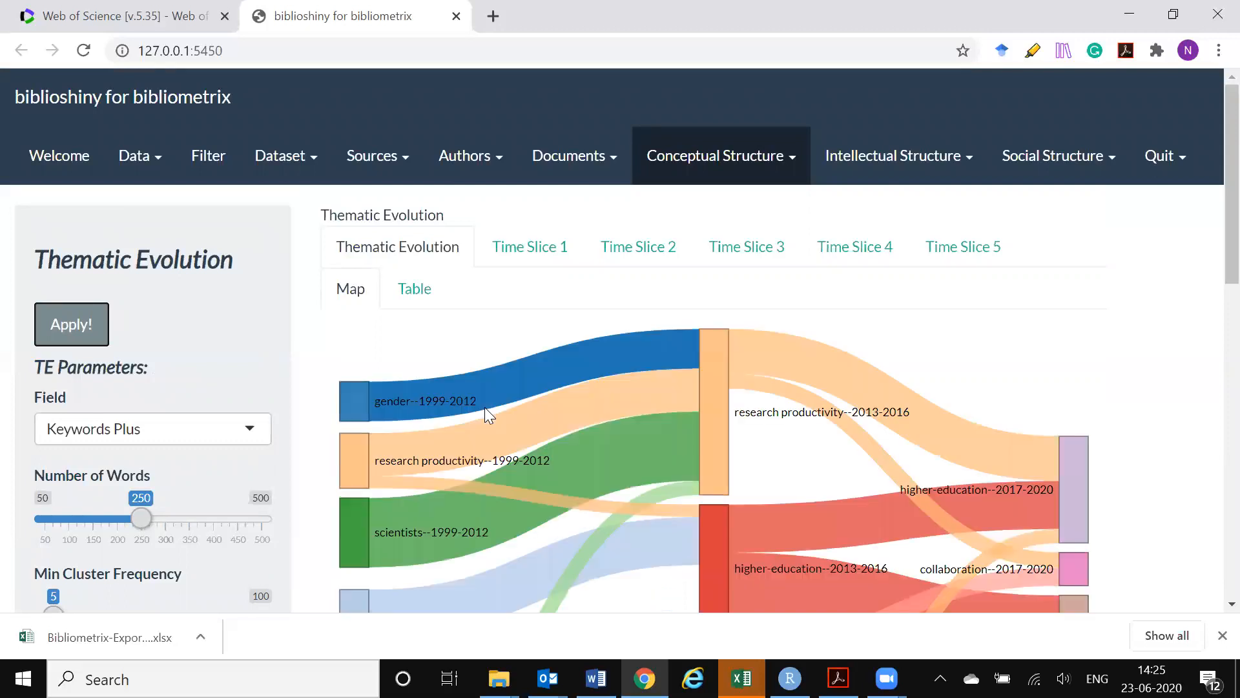
Examine the thematic evolution map, following how the themes flow between the three time slices
scroll(964, 286, "down", 3)
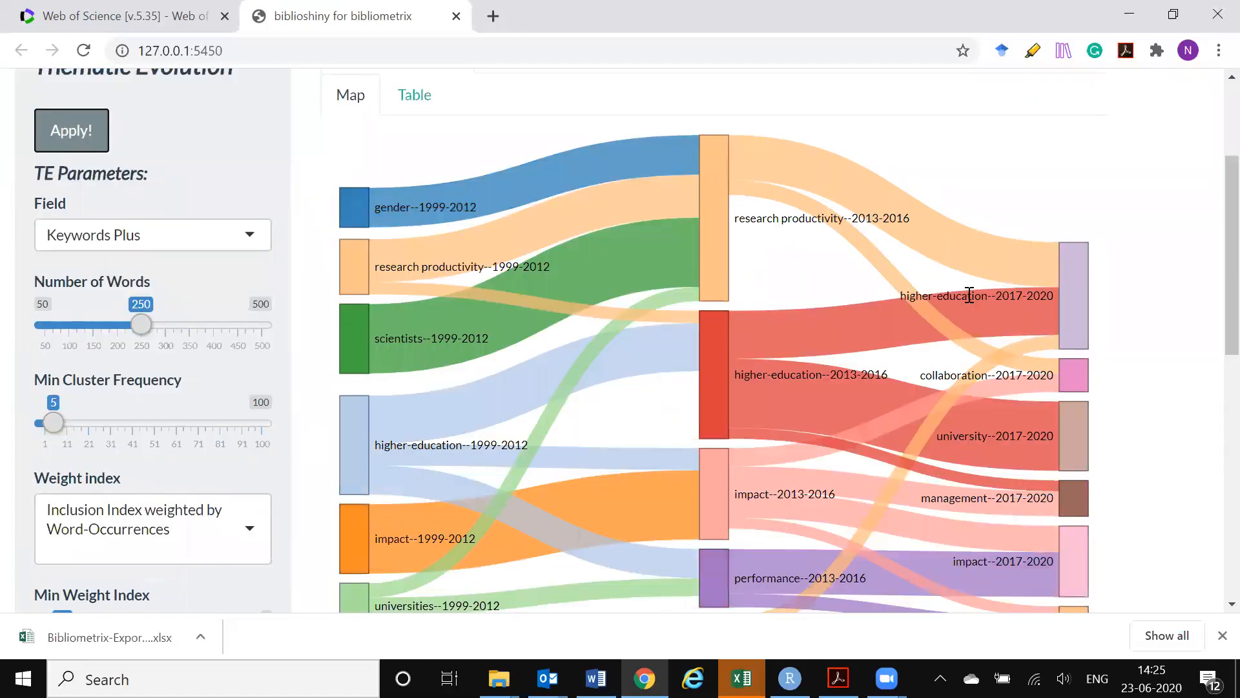
scroll(969, 295, "down", 4)
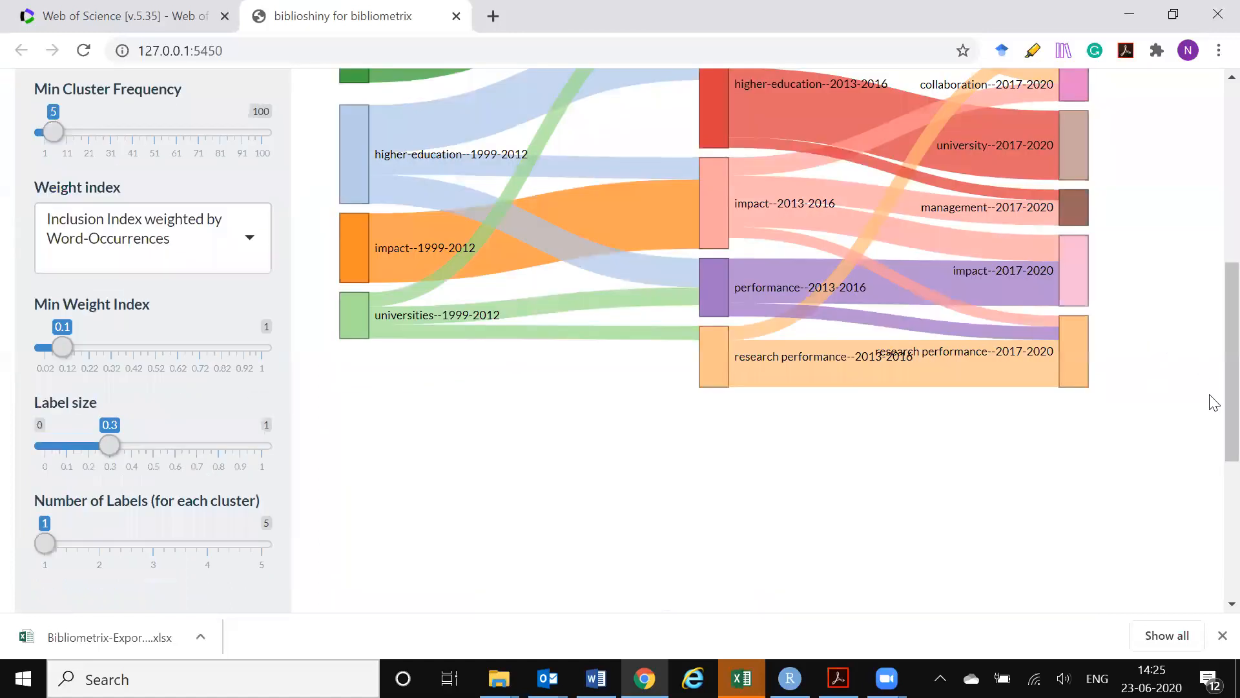
scroll(1211, 407, "up", 4)
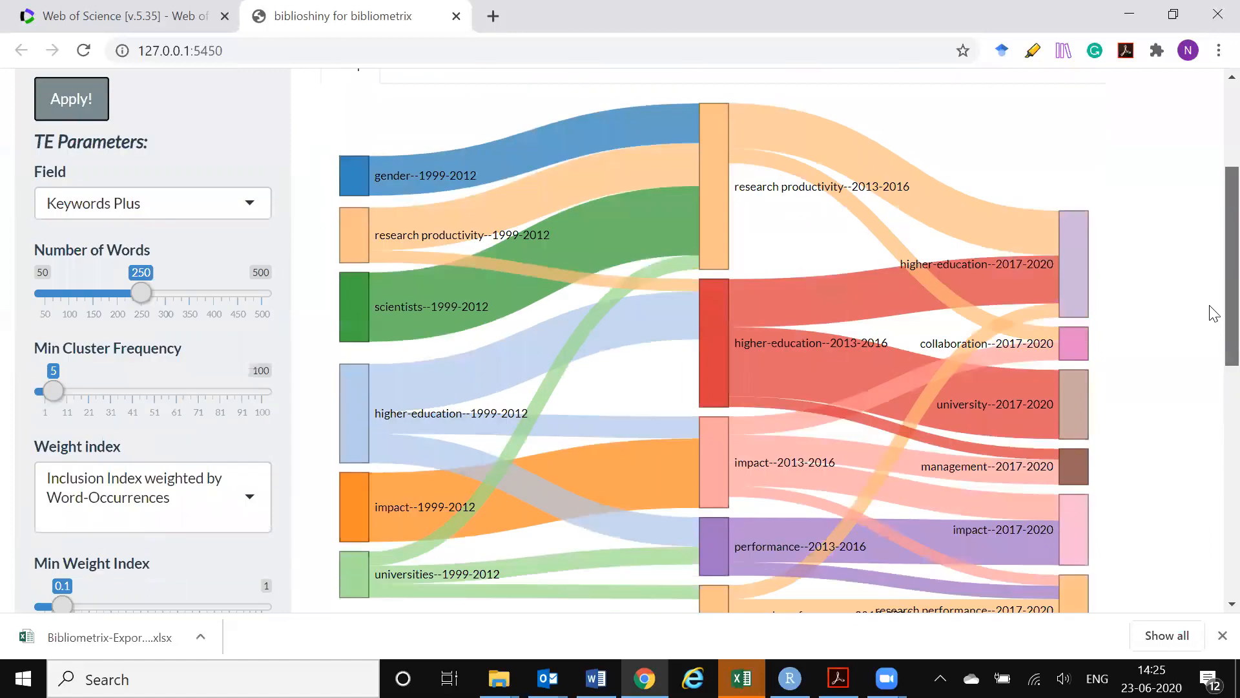
left_click_drag(1210, 310, 1210, 311)
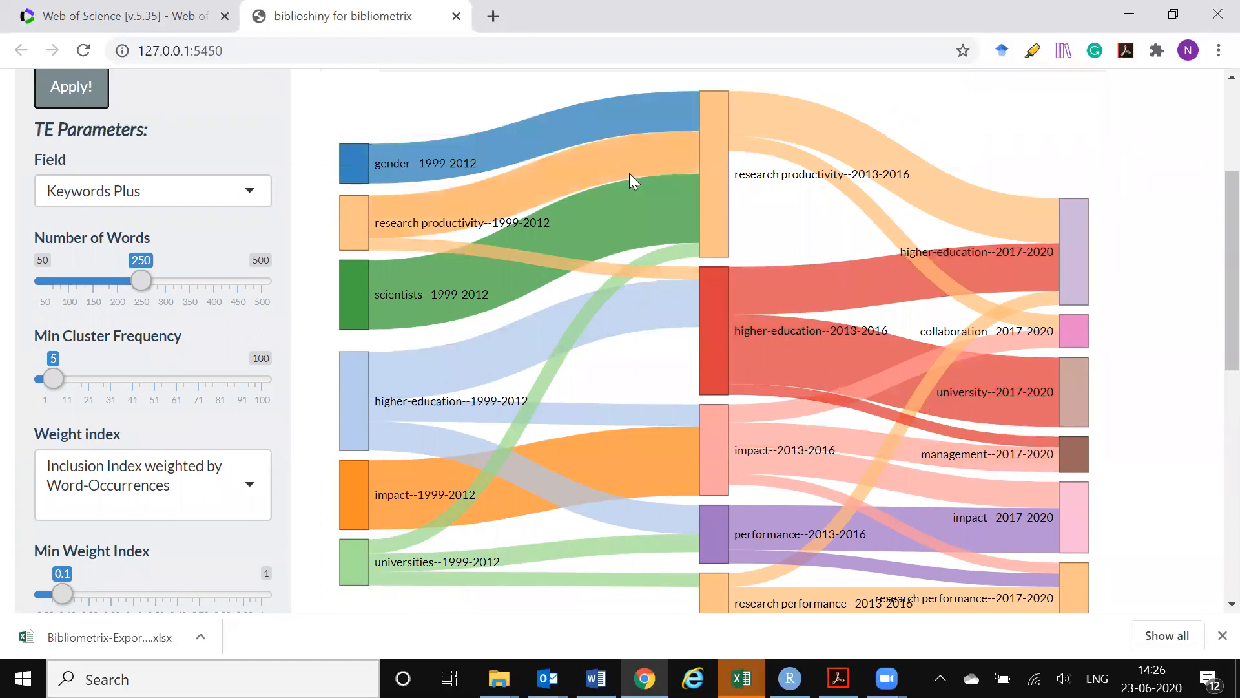
scroll(918, 294, "down", 1)
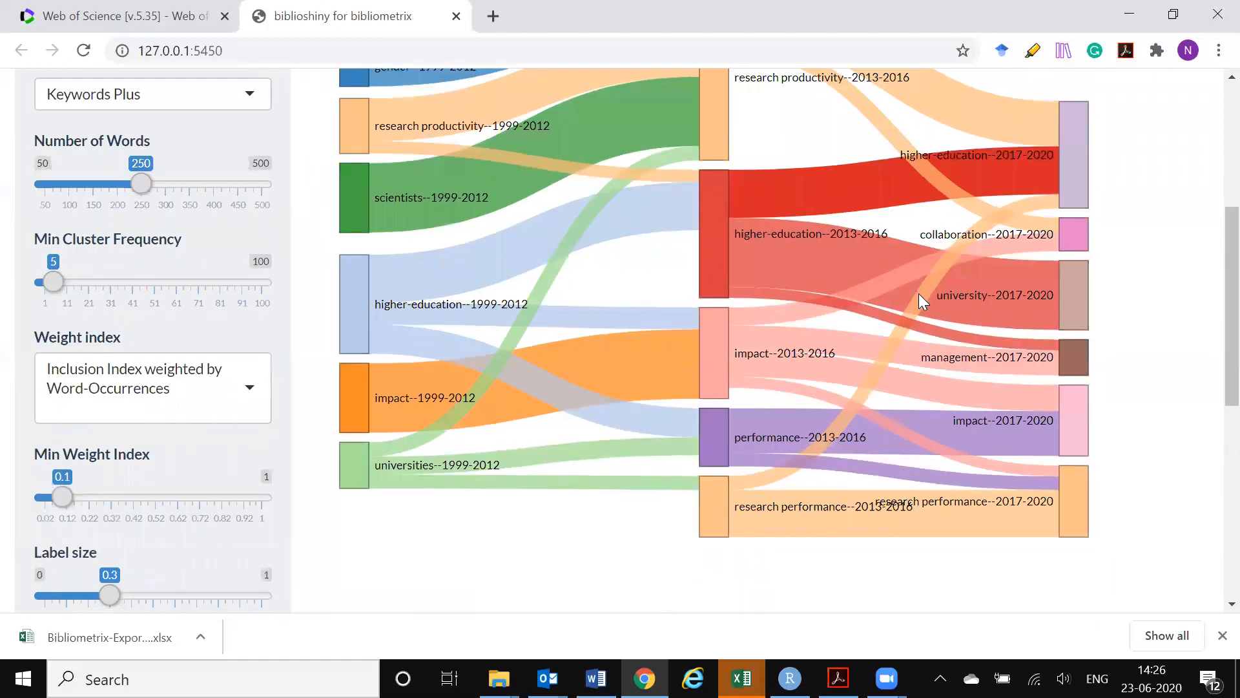
scroll(919, 293, "up", 1)
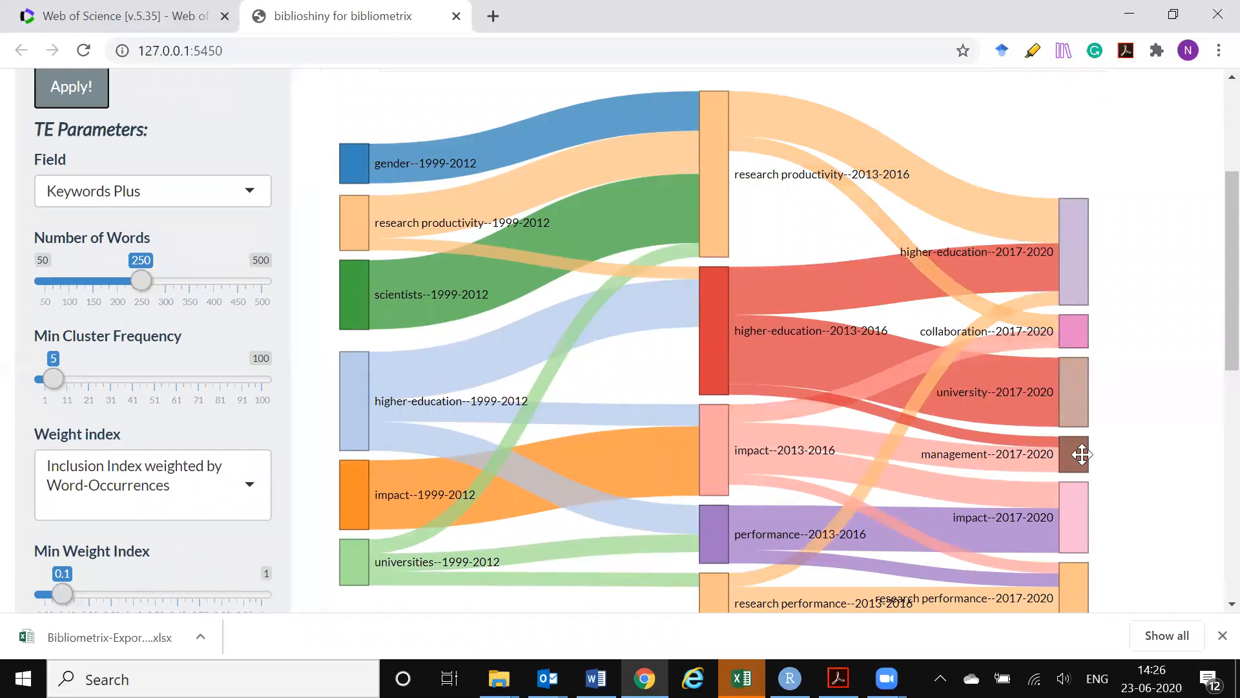
scroll(1074, 518, "down", 1)
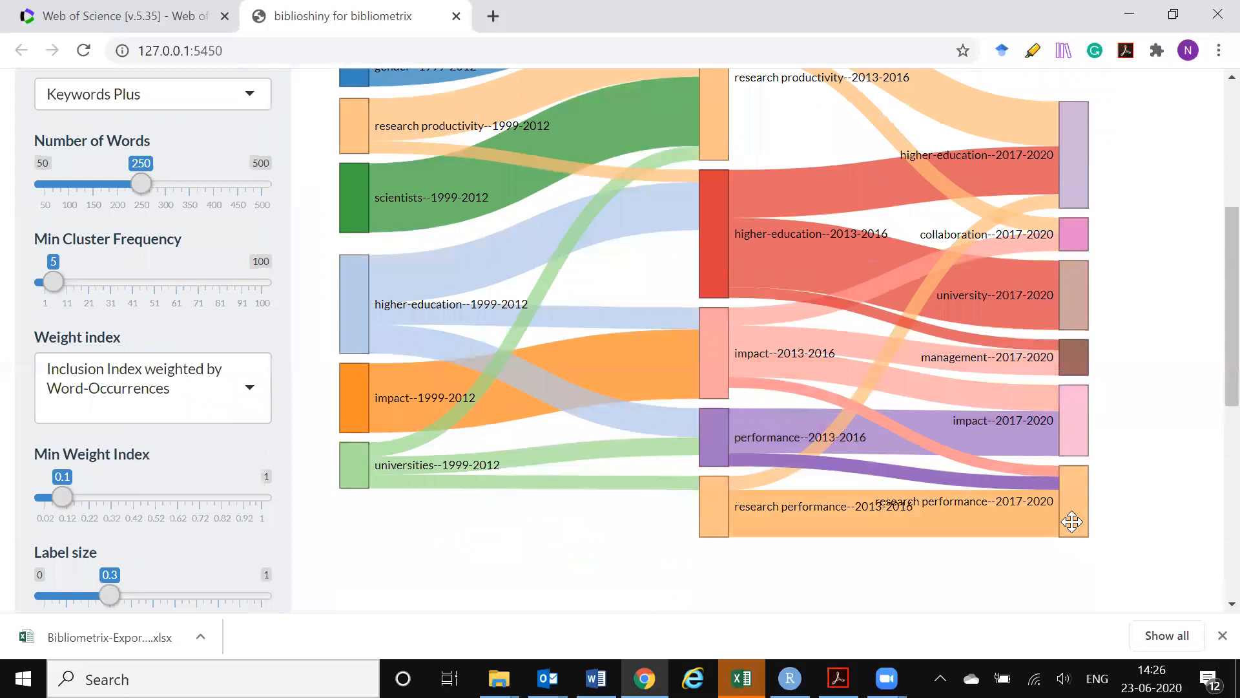
Open the Factorial Analysis of the conceptual structure
scroll(1072, 522, "up", 5)
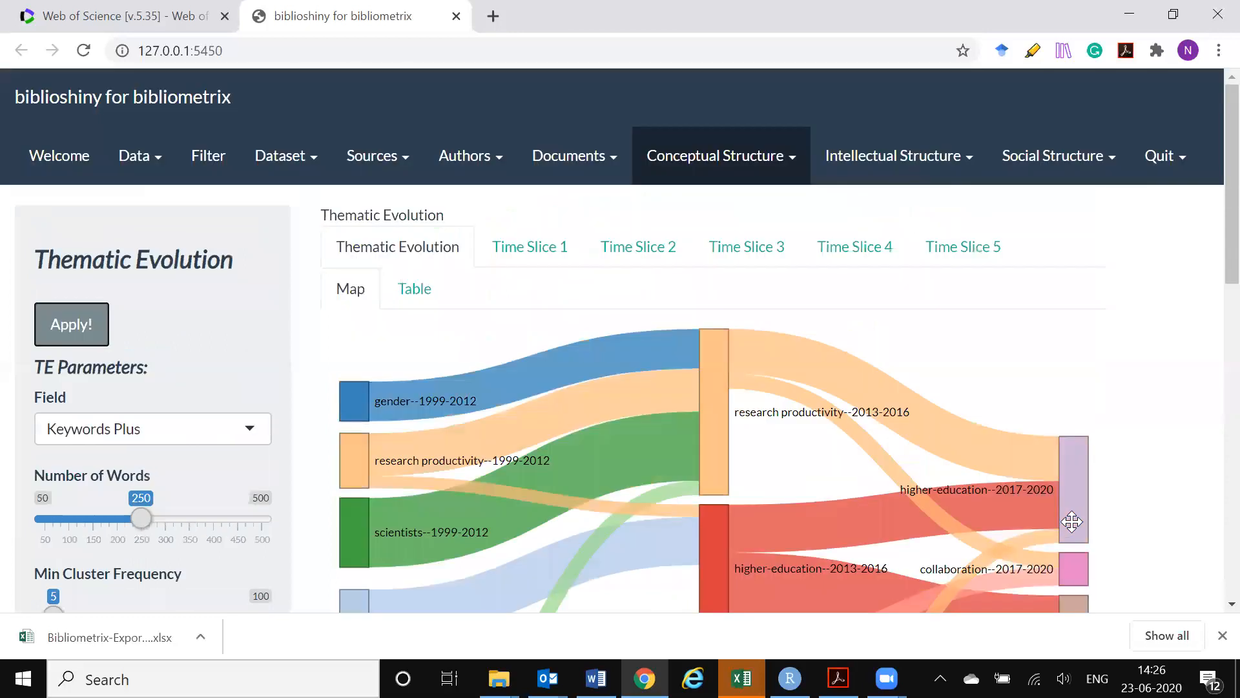
left_click(792, 169)
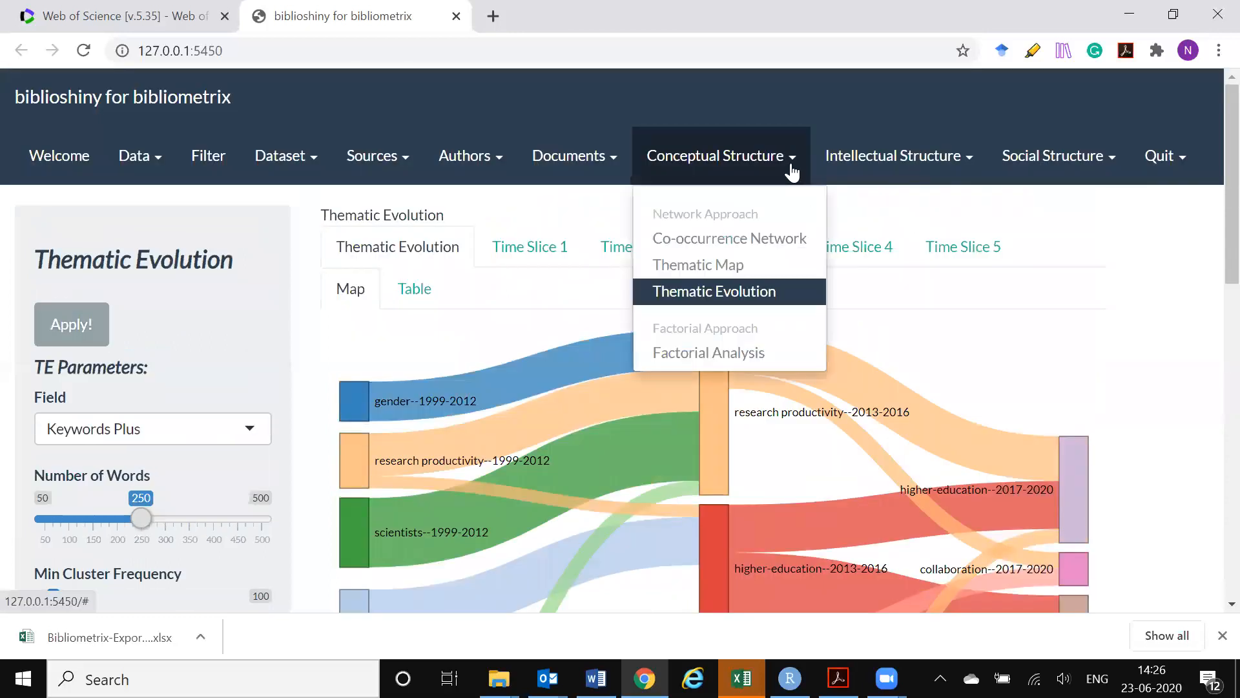
left_click(695, 357)
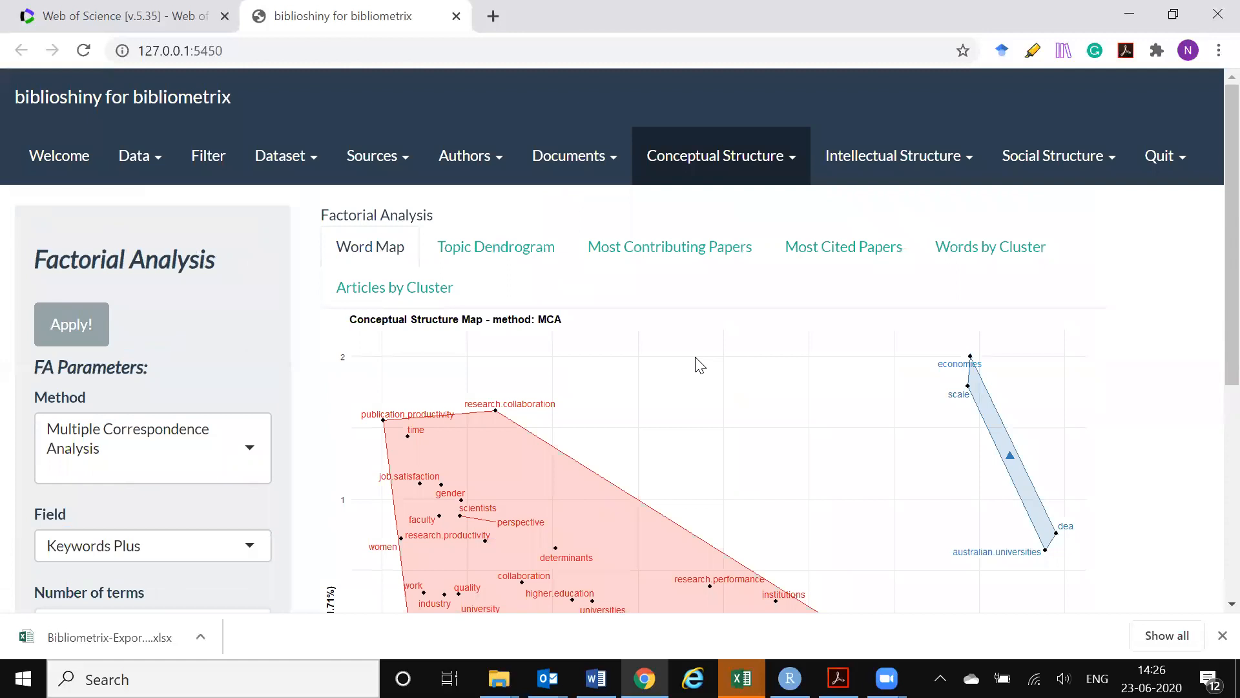
Examine the Multiple Correspondence Analysis word map, checking its keyword clusters, both dimensions and the analysis parameters
scroll(1062, 343, "down", 3)
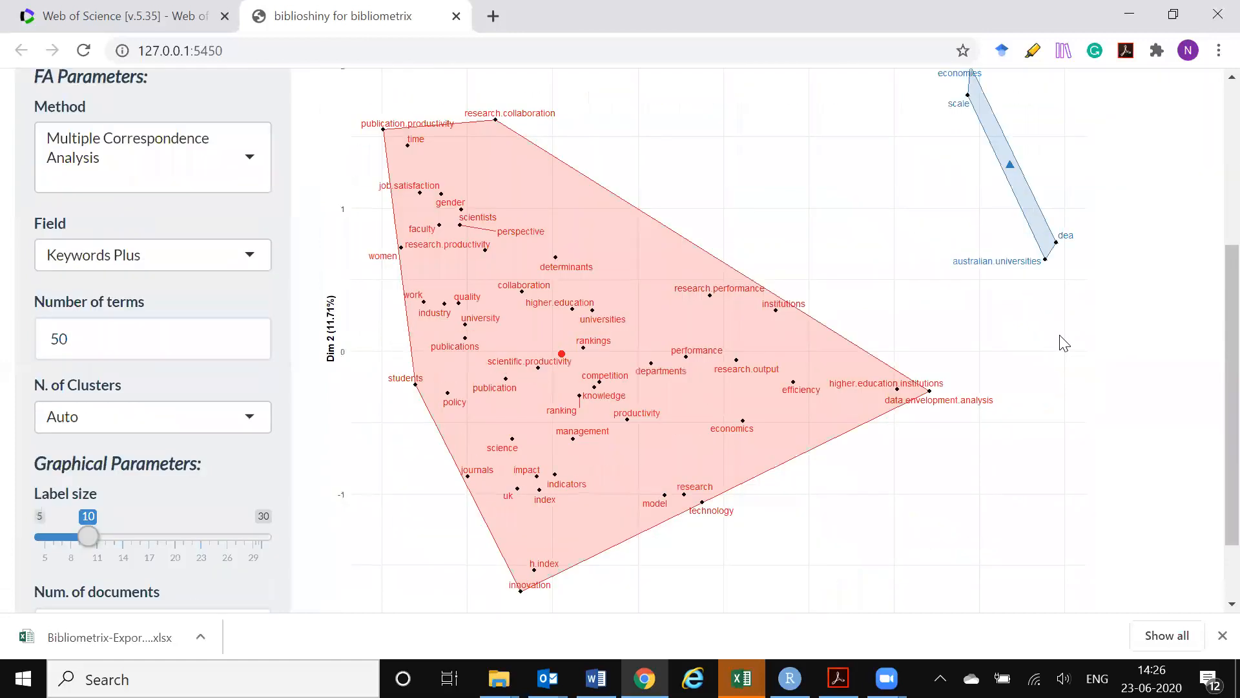
scroll(1063, 342, "down", 1)
scroll(1063, 342, "up", 1)
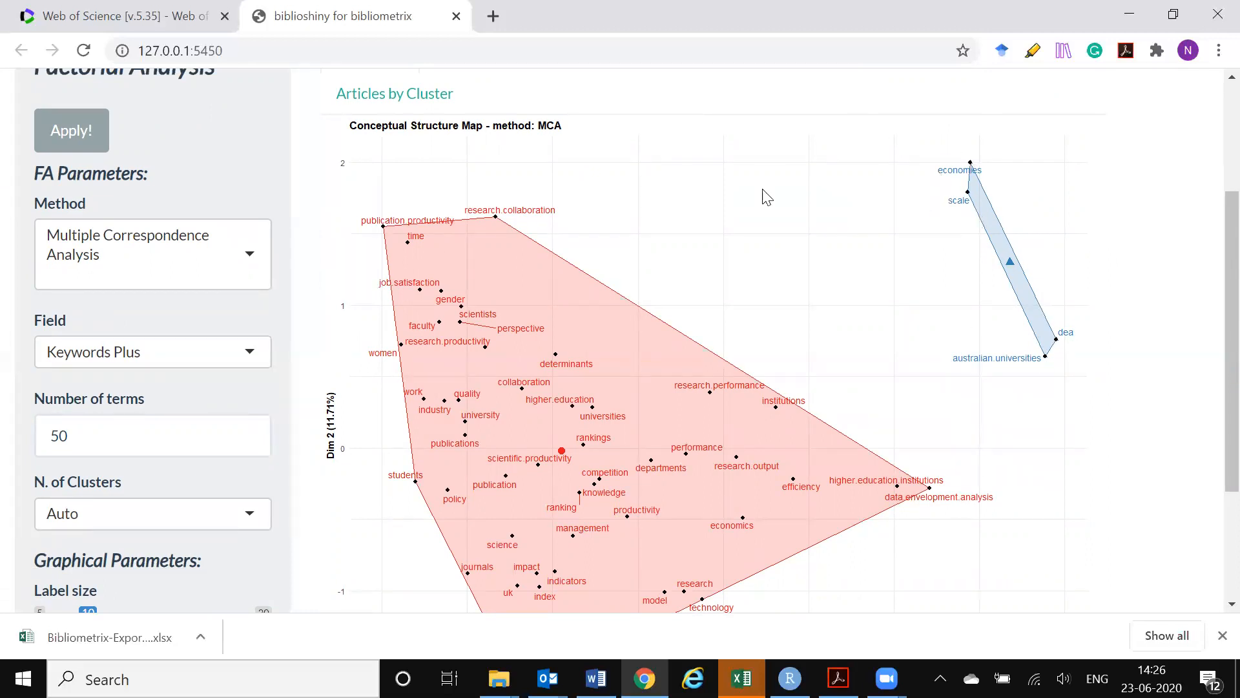
scroll(773, 191, "down", 3)
scroll(755, 221, "up", 2)
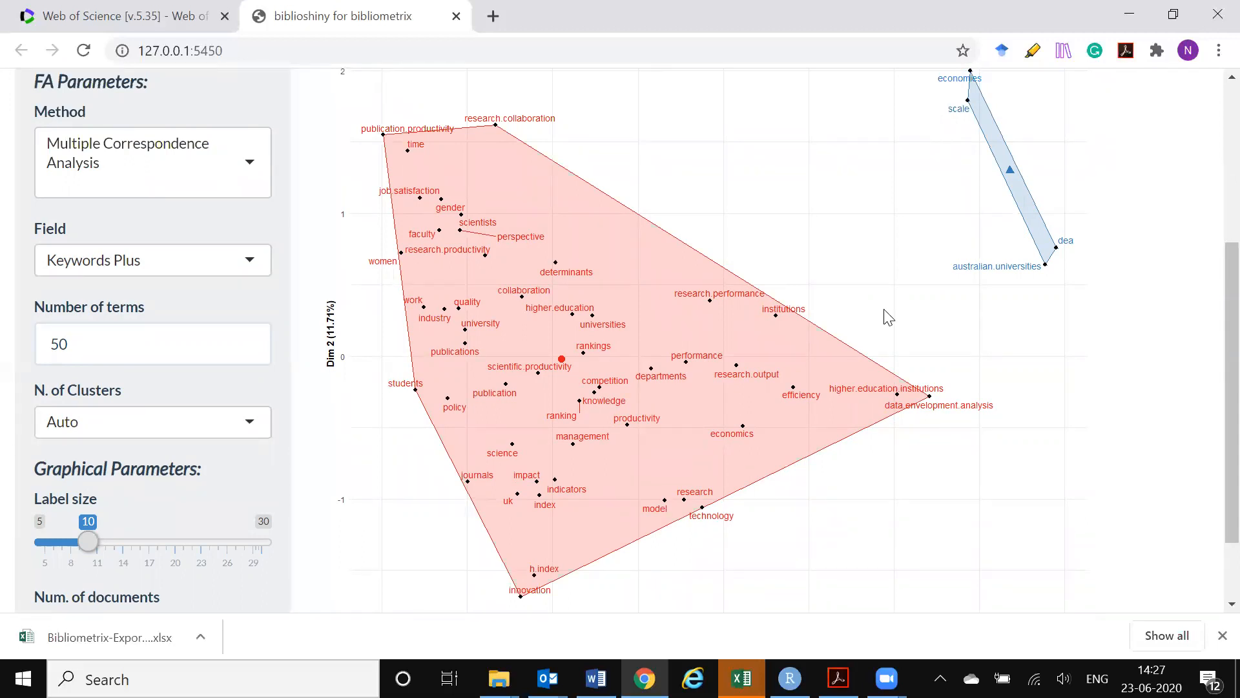
scroll(889, 317, "up", 1)
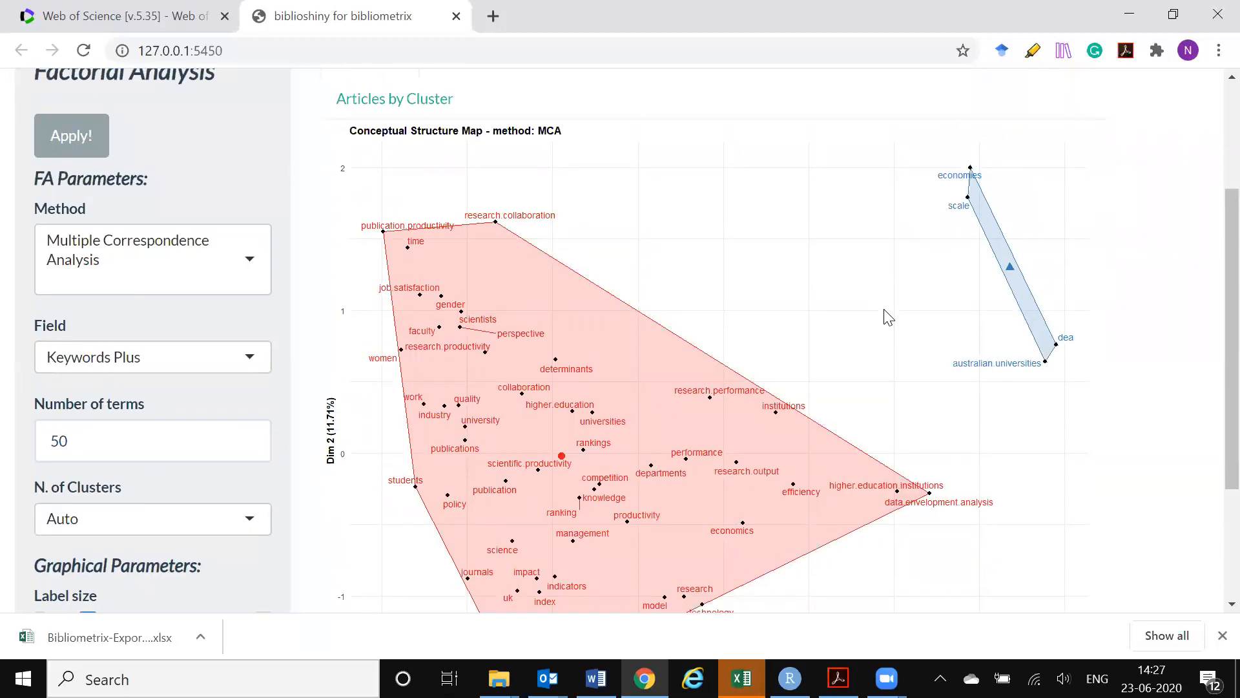
scroll(889, 316, "down", 2)
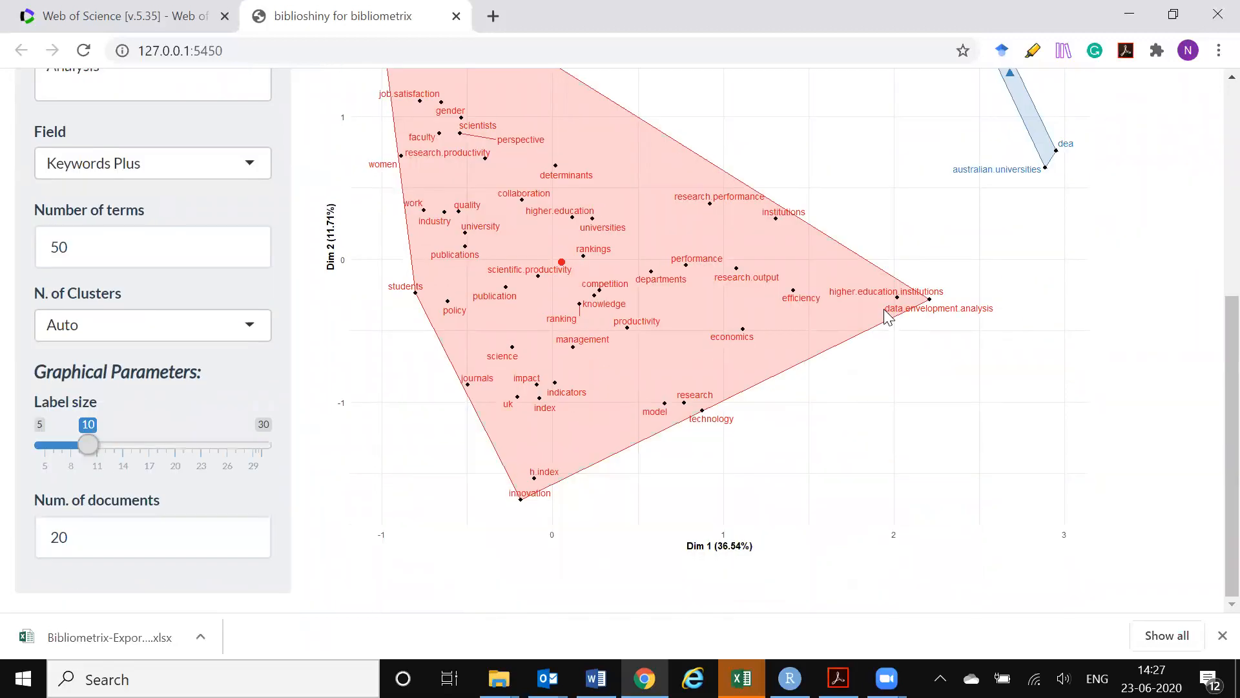
scroll(888, 316, "up", 2)
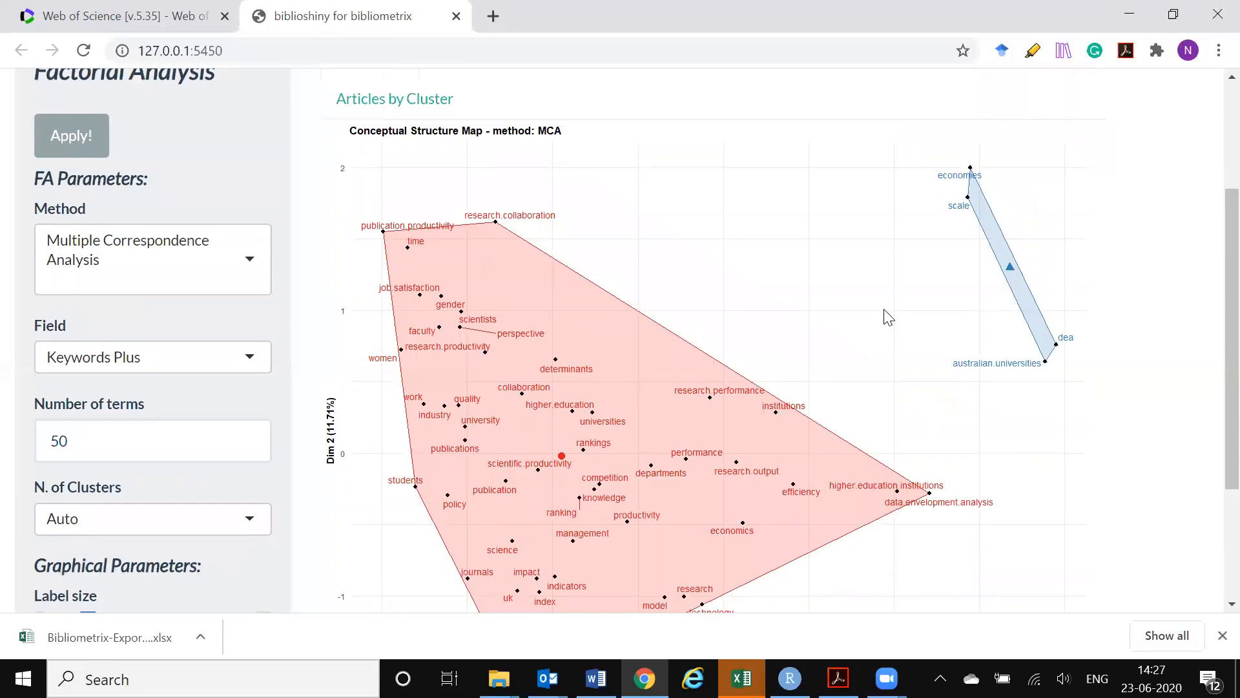
scroll(889, 316, "down", 1)
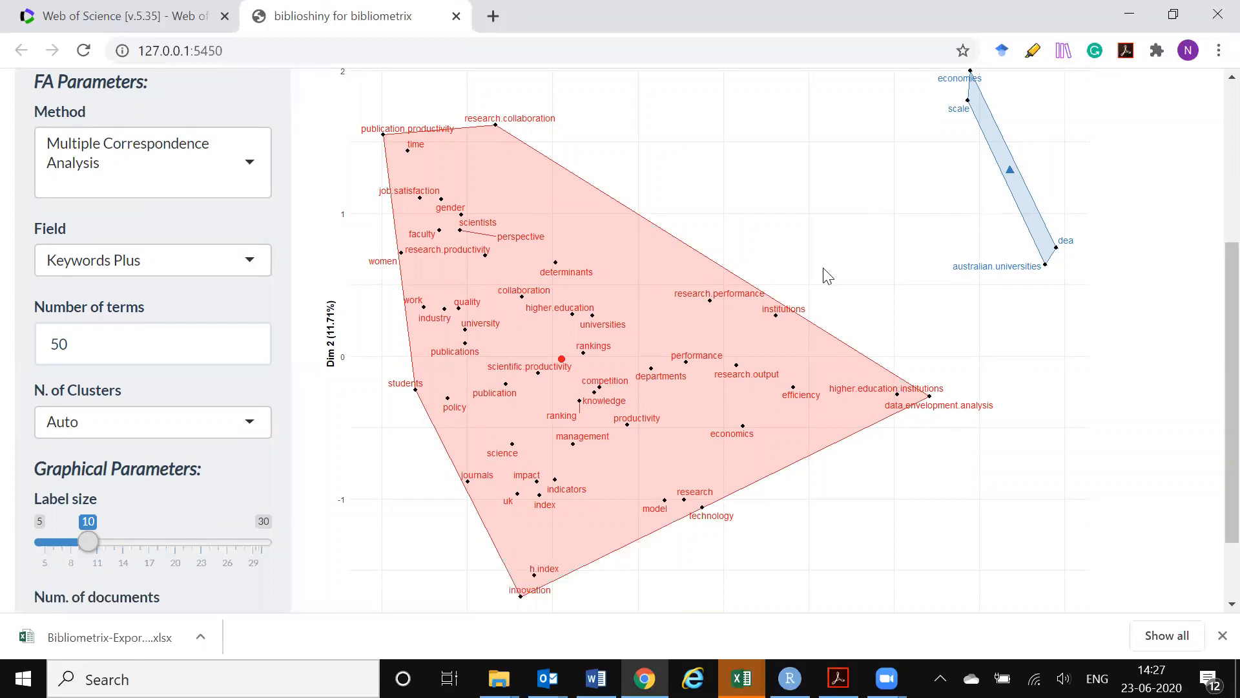
scroll(835, 259, "up", 3)
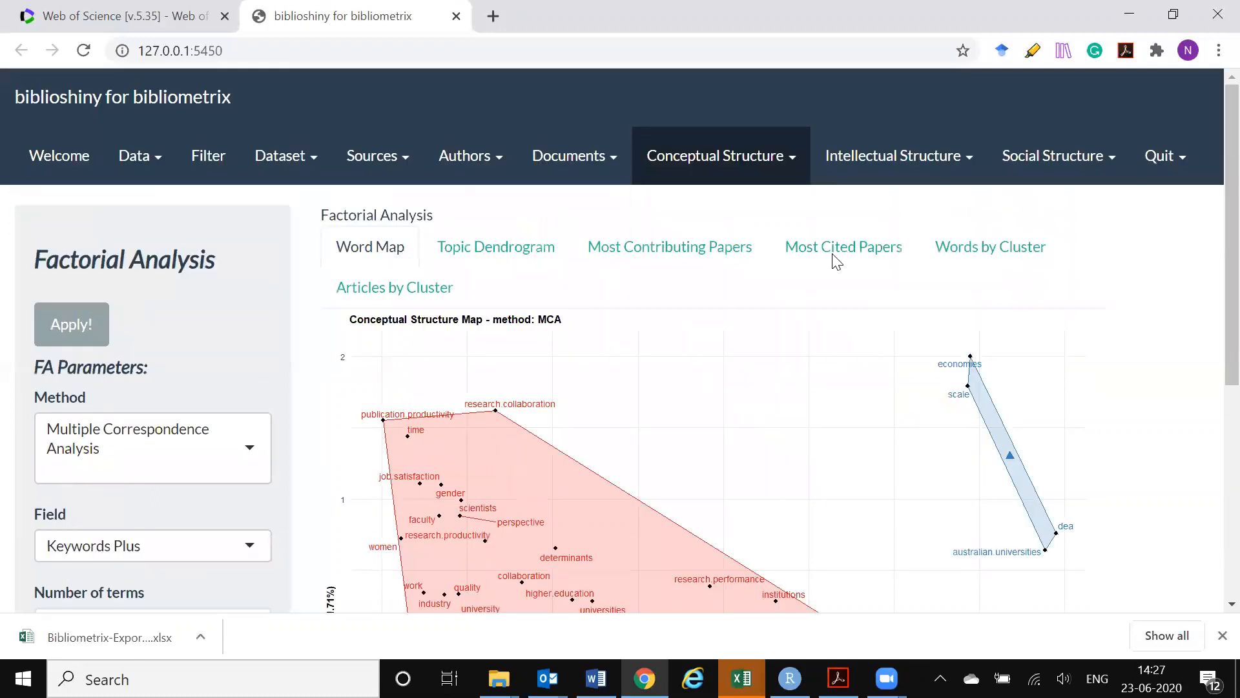
left_click(710, 173)
left_click(712, 173)
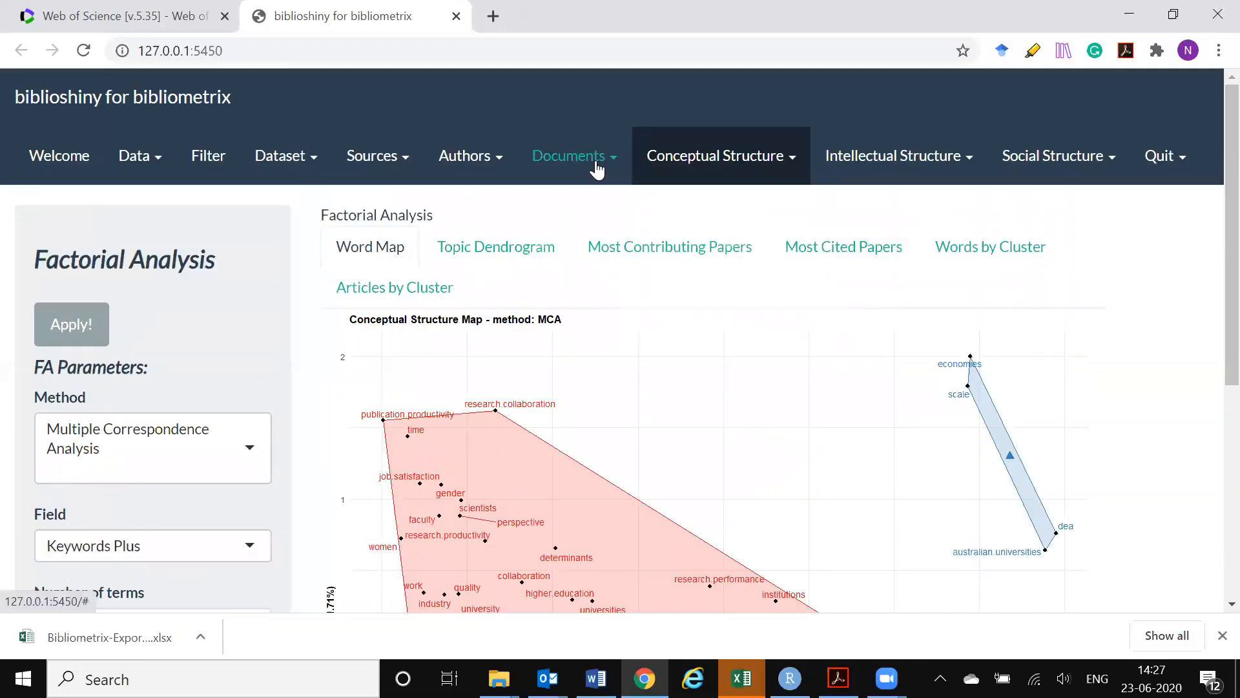
left_click(596, 169)
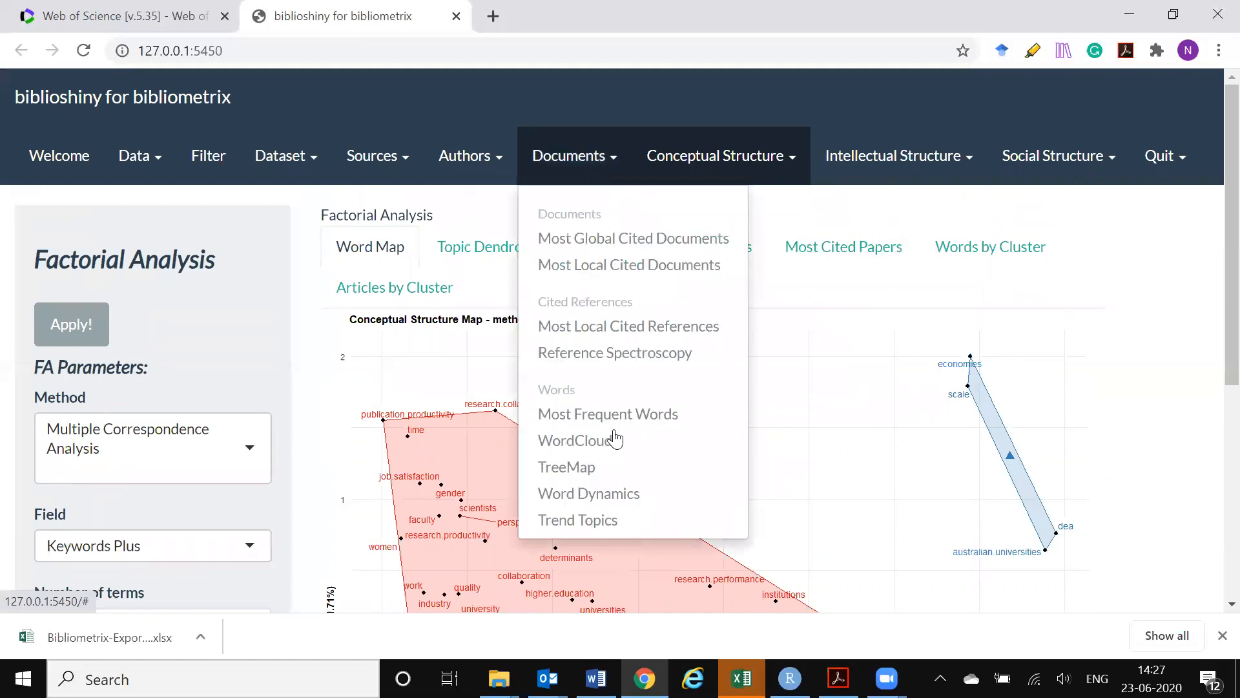
left_click(732, 167)
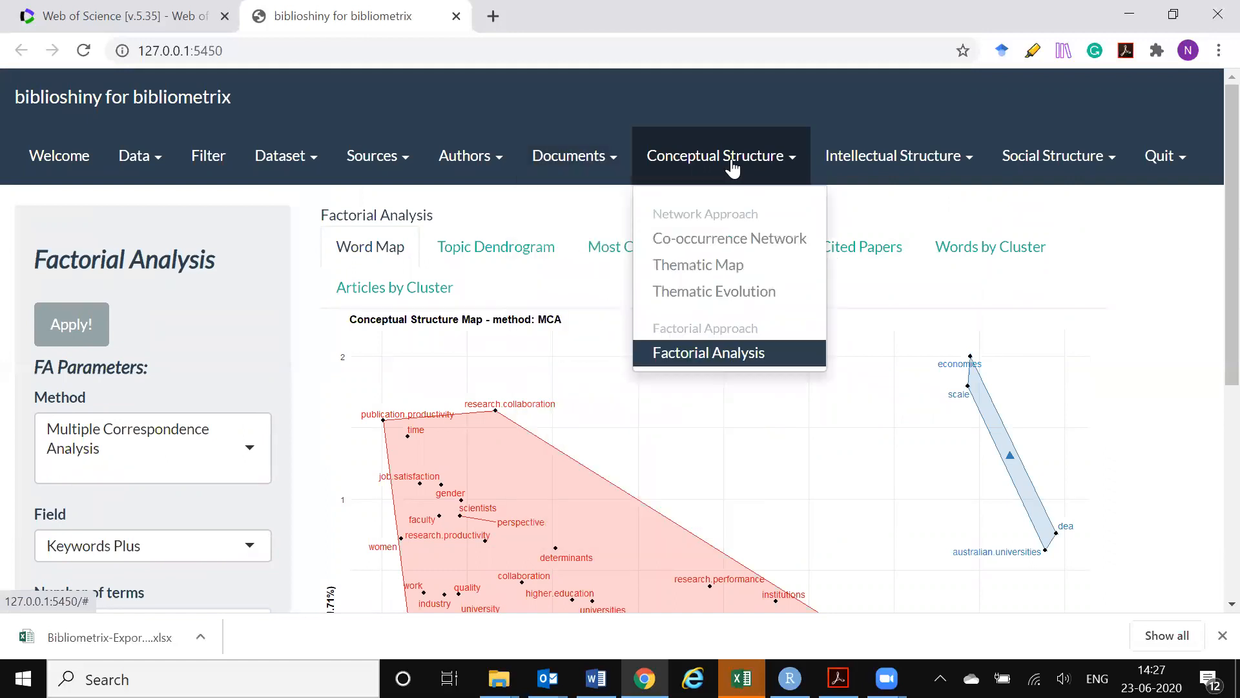
left_click(733, 167)
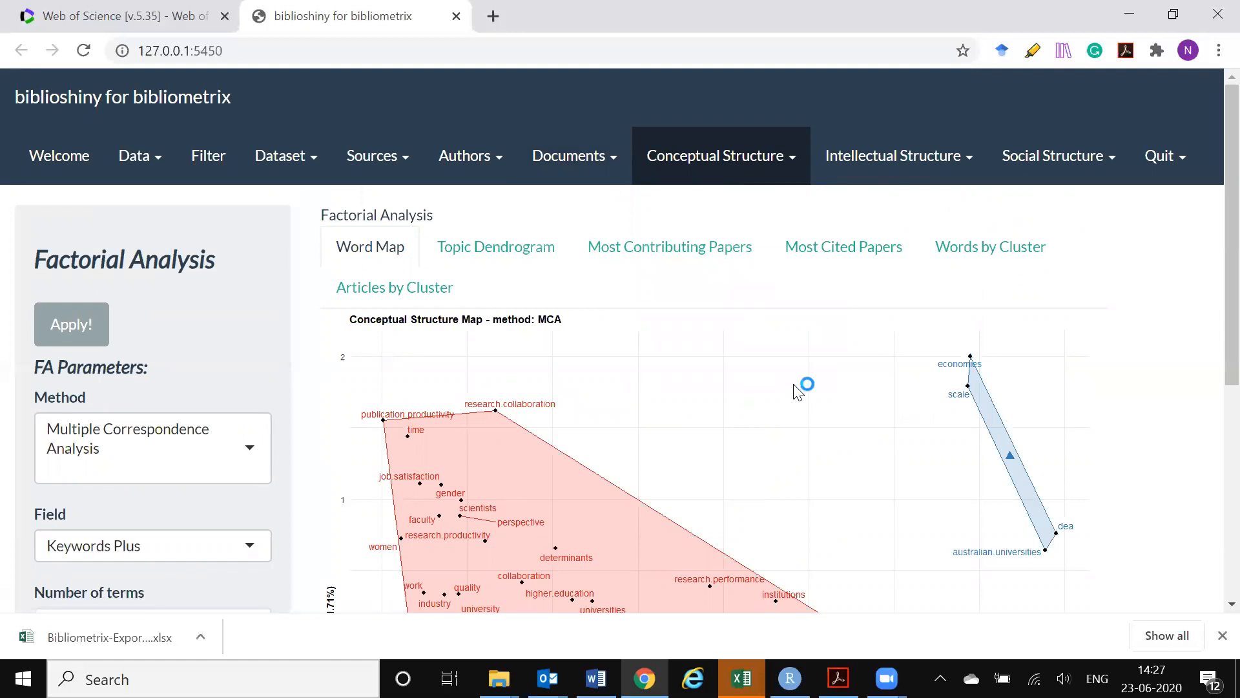
Open the Co-citation Network of papers and examine its clusters of cited references
left_click(930, 173)
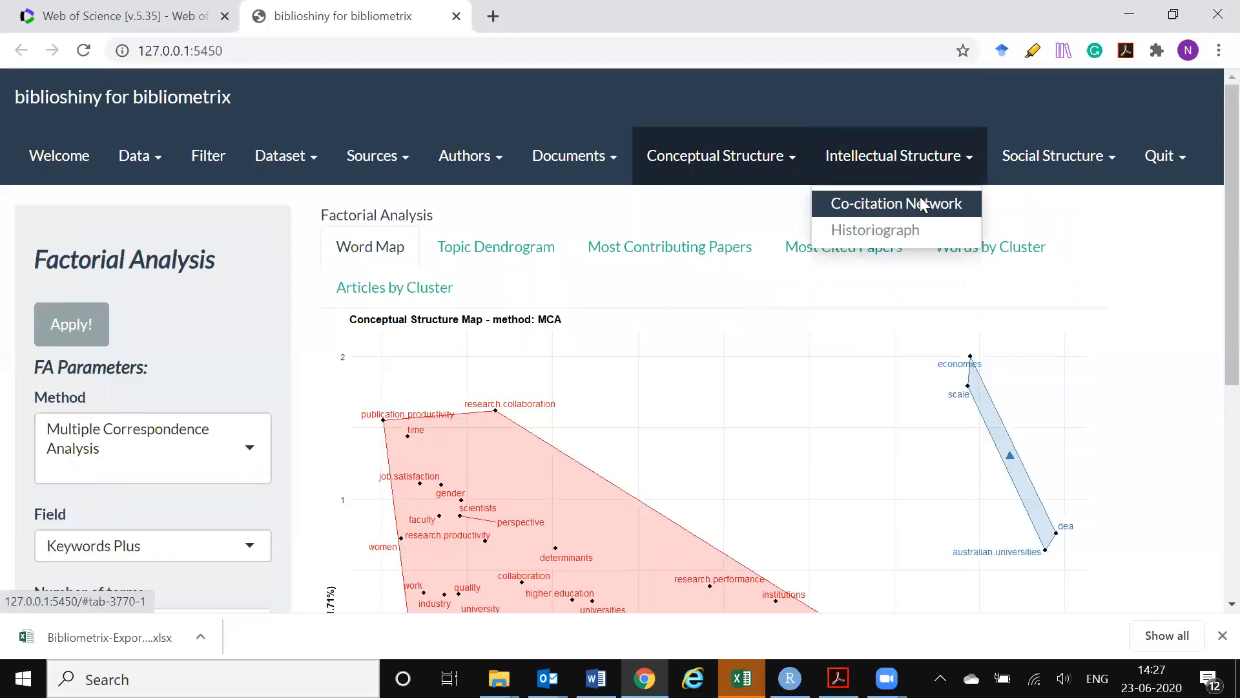
left_click(920, 203)
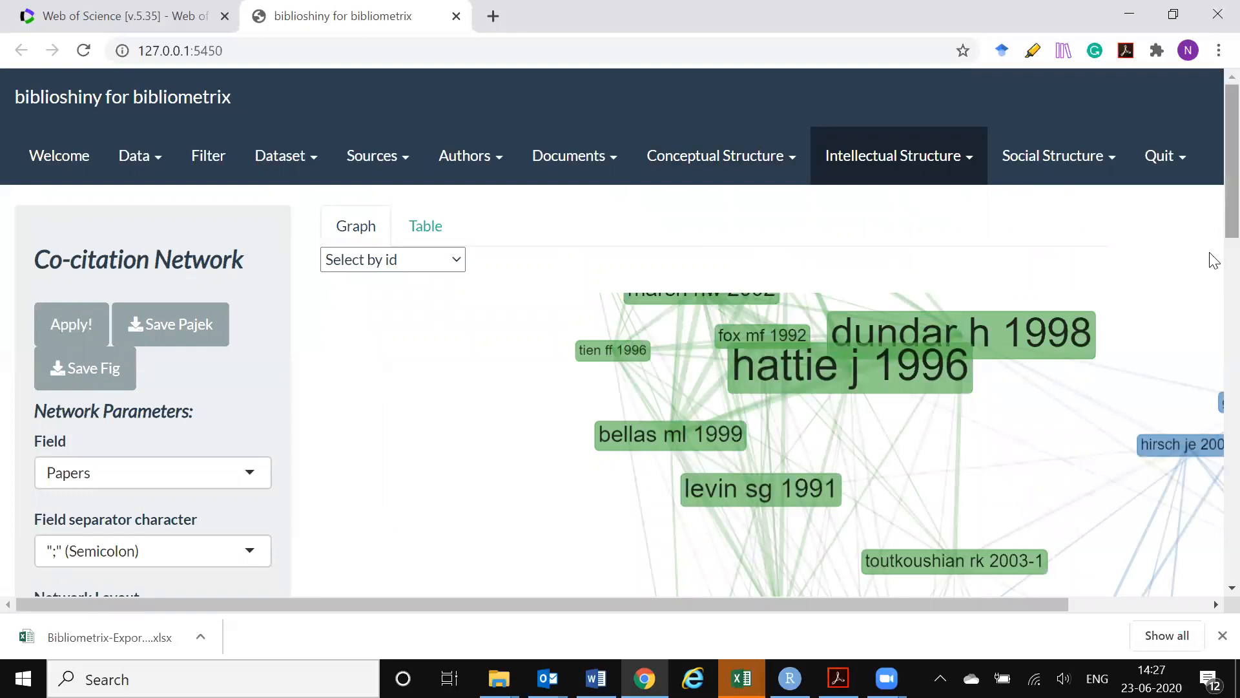
scroll(1211, 284, "down", 4)
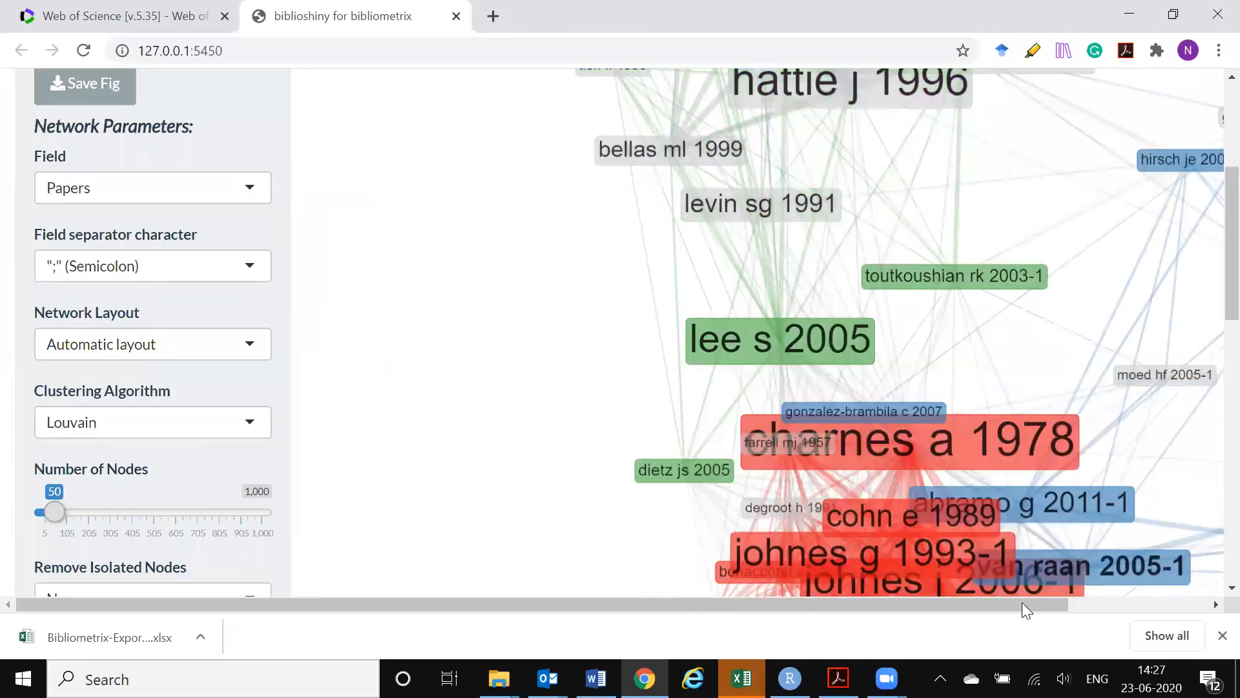
left_click_drag(1022, 602, 1137, 587)
left_click_drag(1020, 597, 902, 598)
scroll(604, 313, "up", 3)
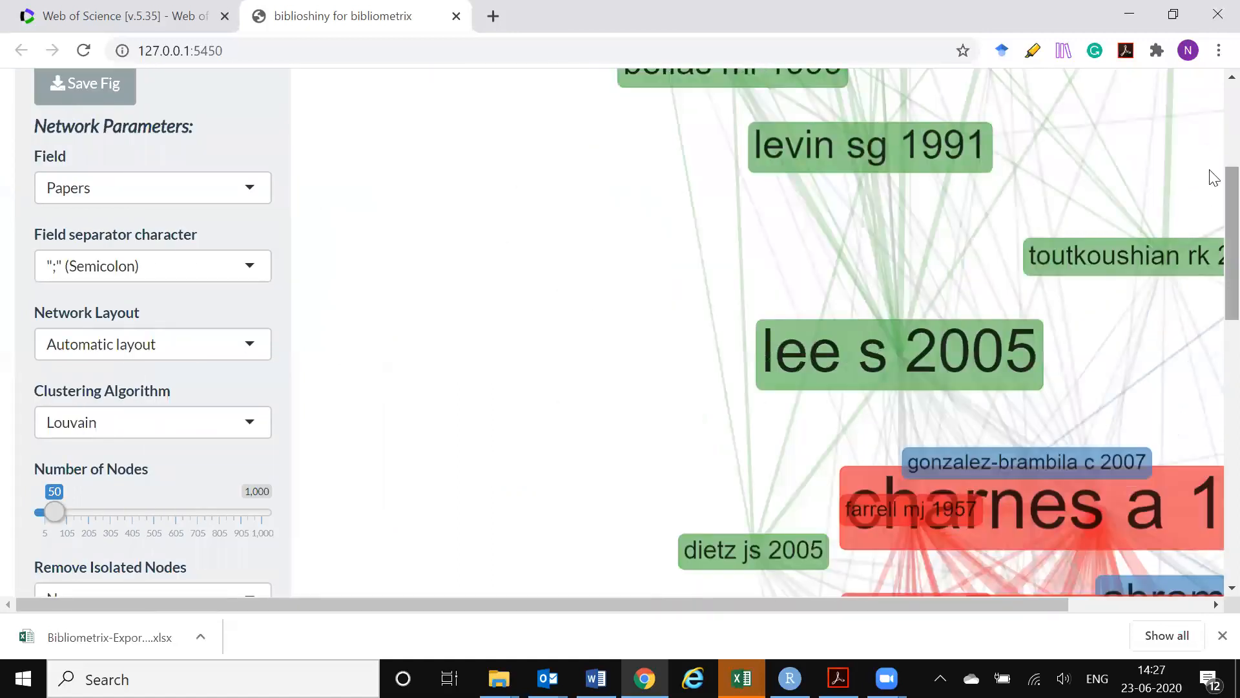
Open the Historiograph and examine how the papers cite each other along the timeline
scroll(1212, 175, "up", 4)
left_click(953, 168)
left_click(923, 232)
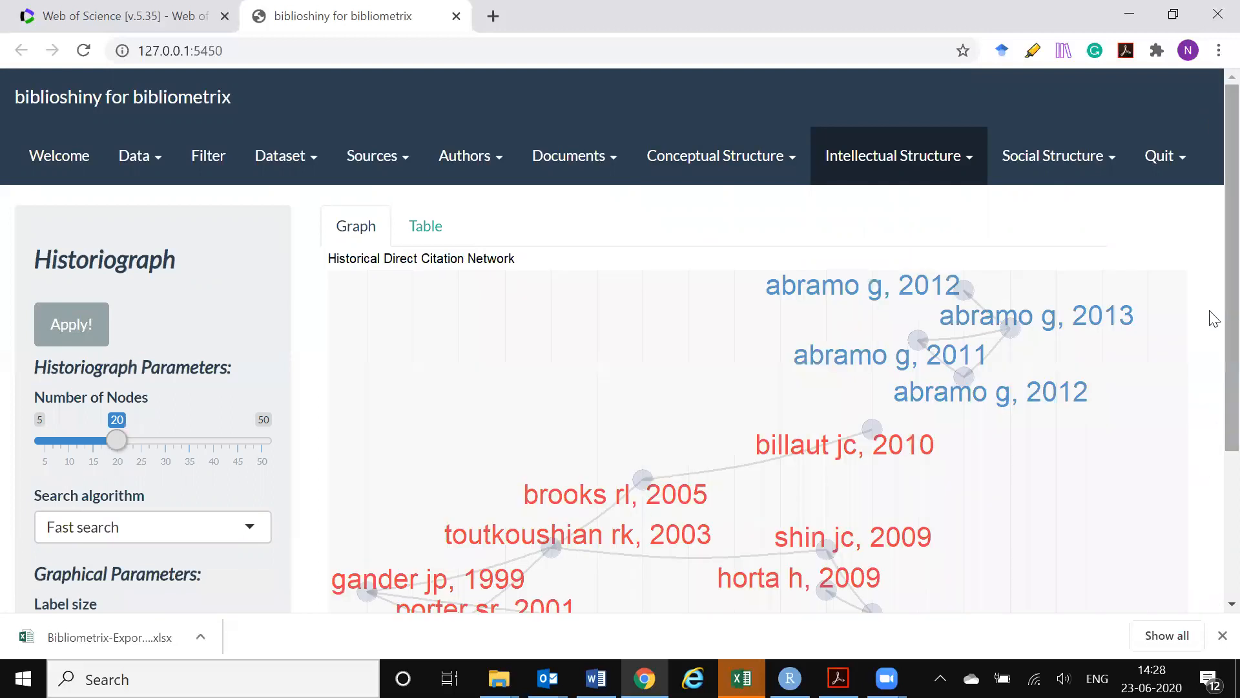
left_click_drag(1212, 319, 1210, 415)
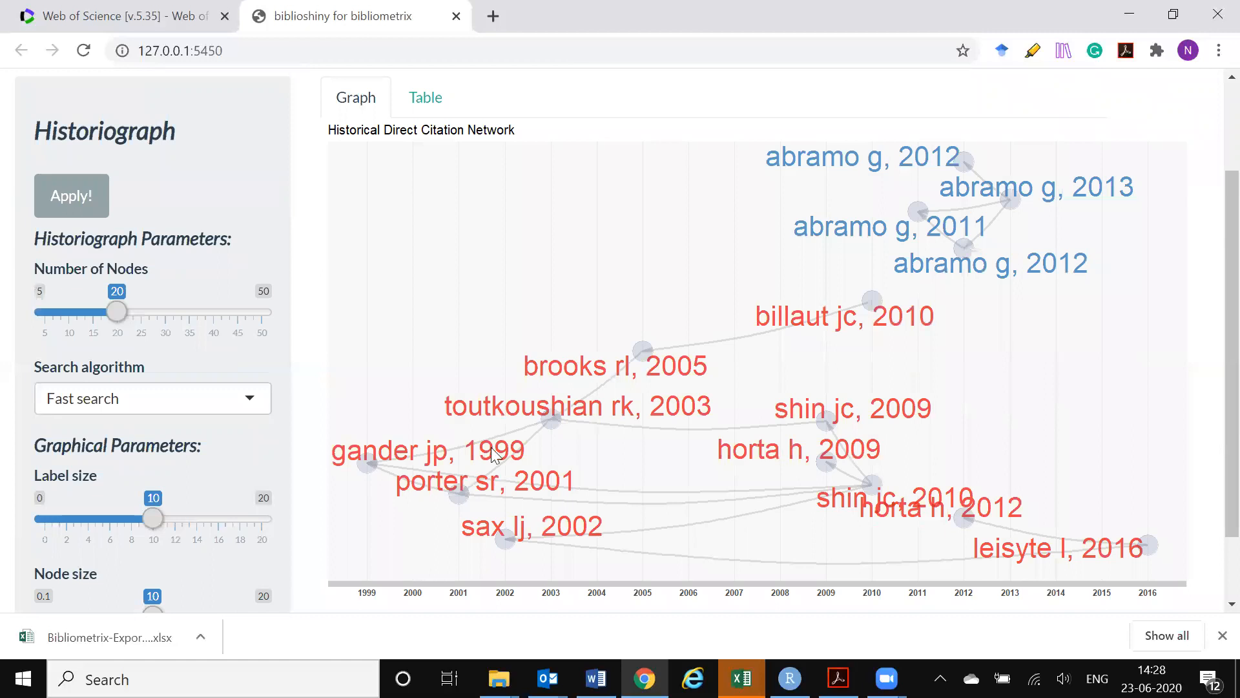
scroll(1130, 373, "up", 2)
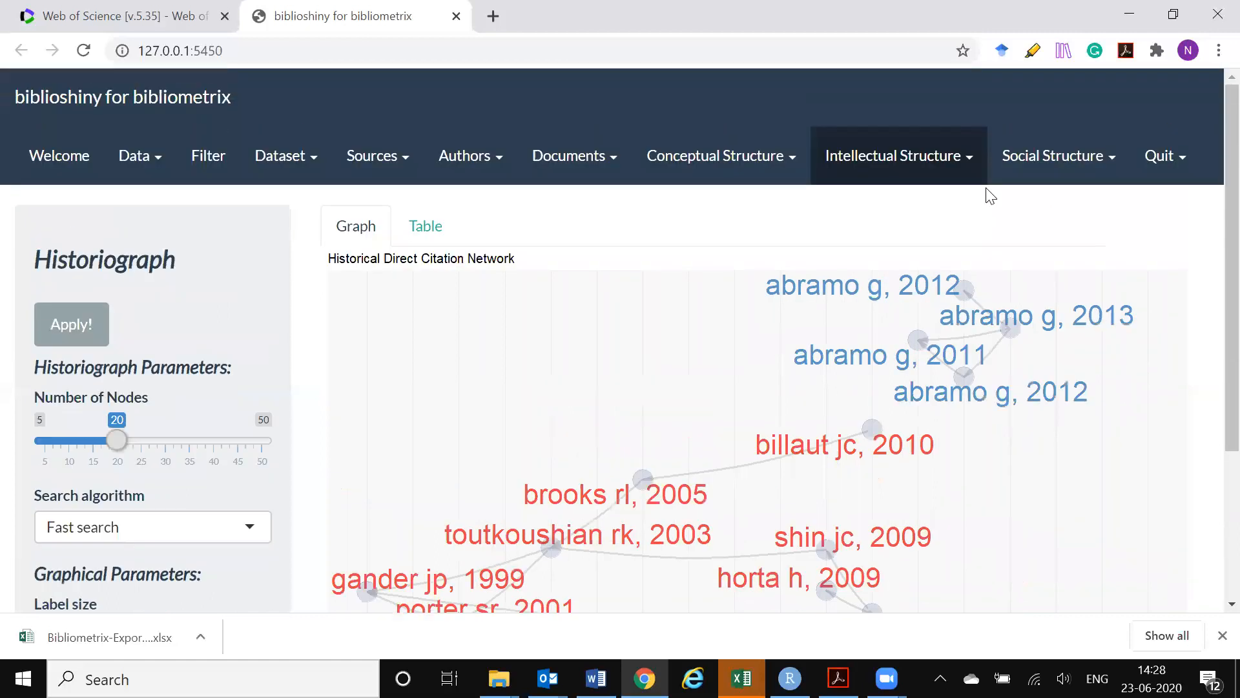
left_click(944, 173)
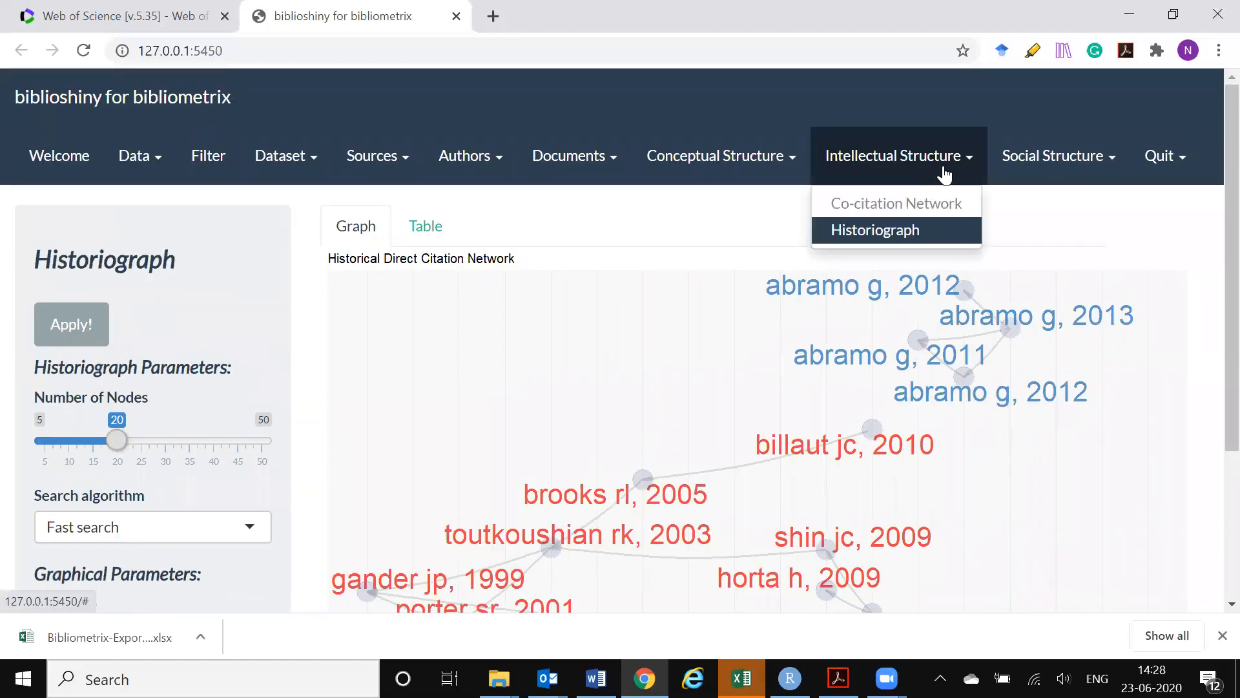
left_click(945, 173)
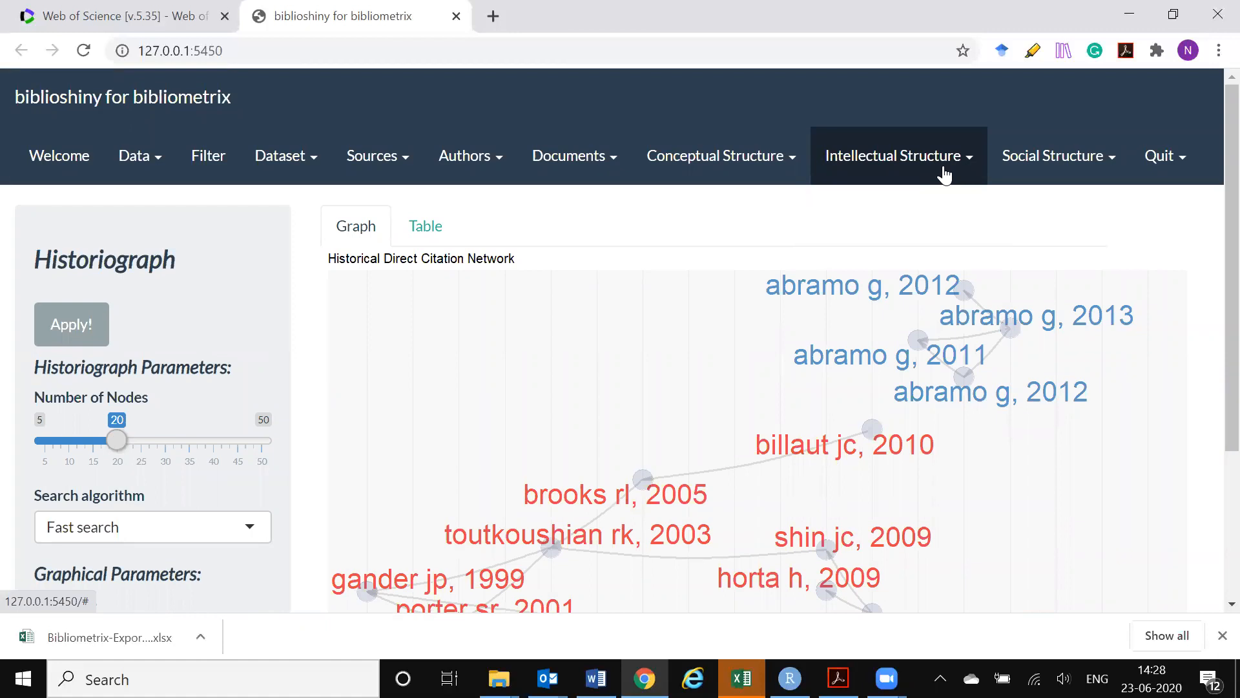
Open the Collaboration Network of the social structure and look over its author groups
left_click(1078, 161)
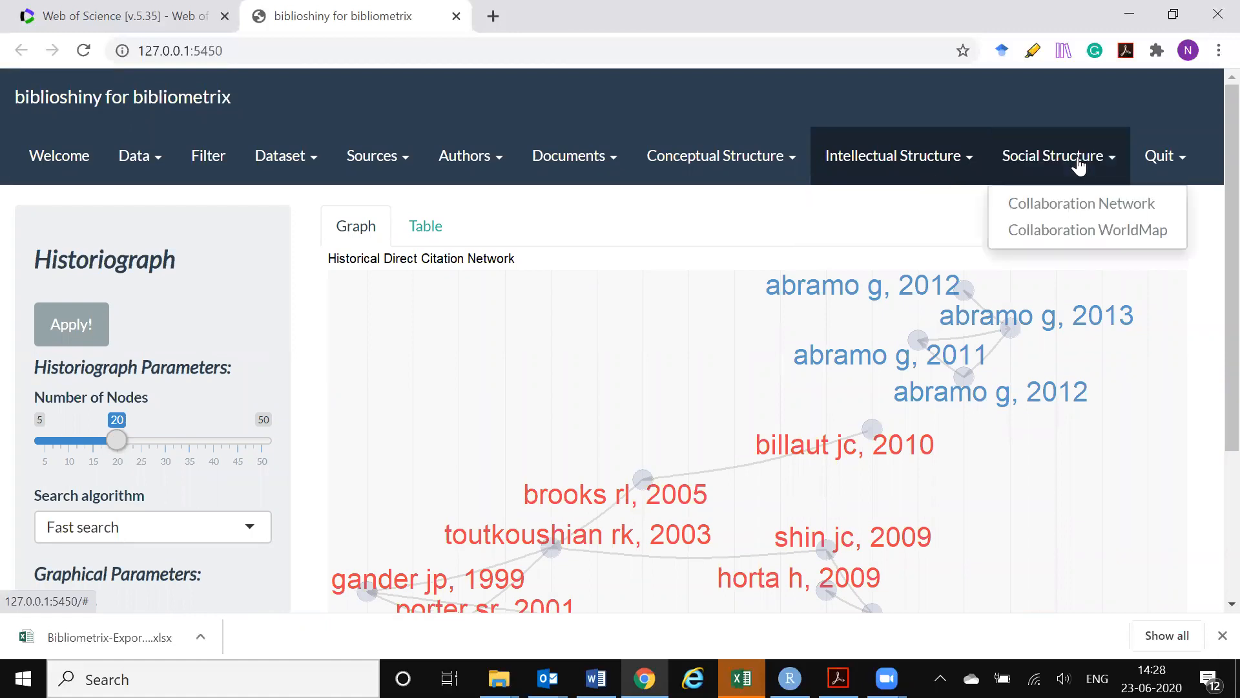
left_click(1079, 206)
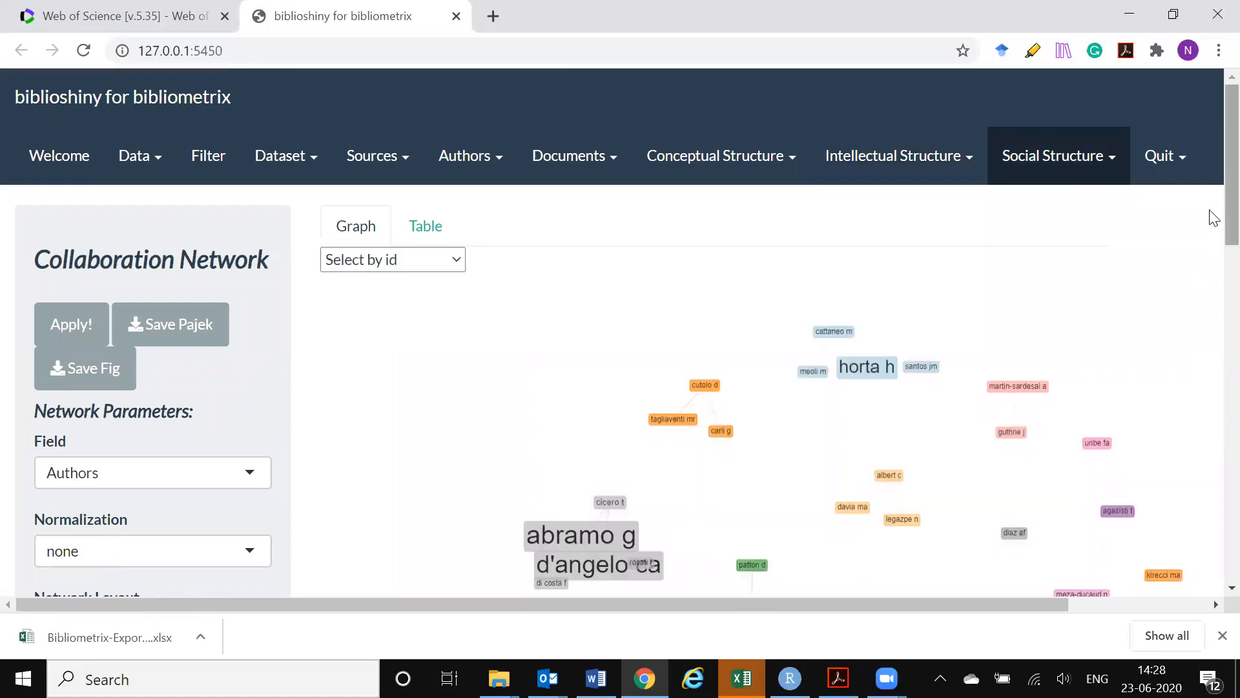
scroll(1208, 259, "down", 3)
scroll(1214, 281, "down", 3)
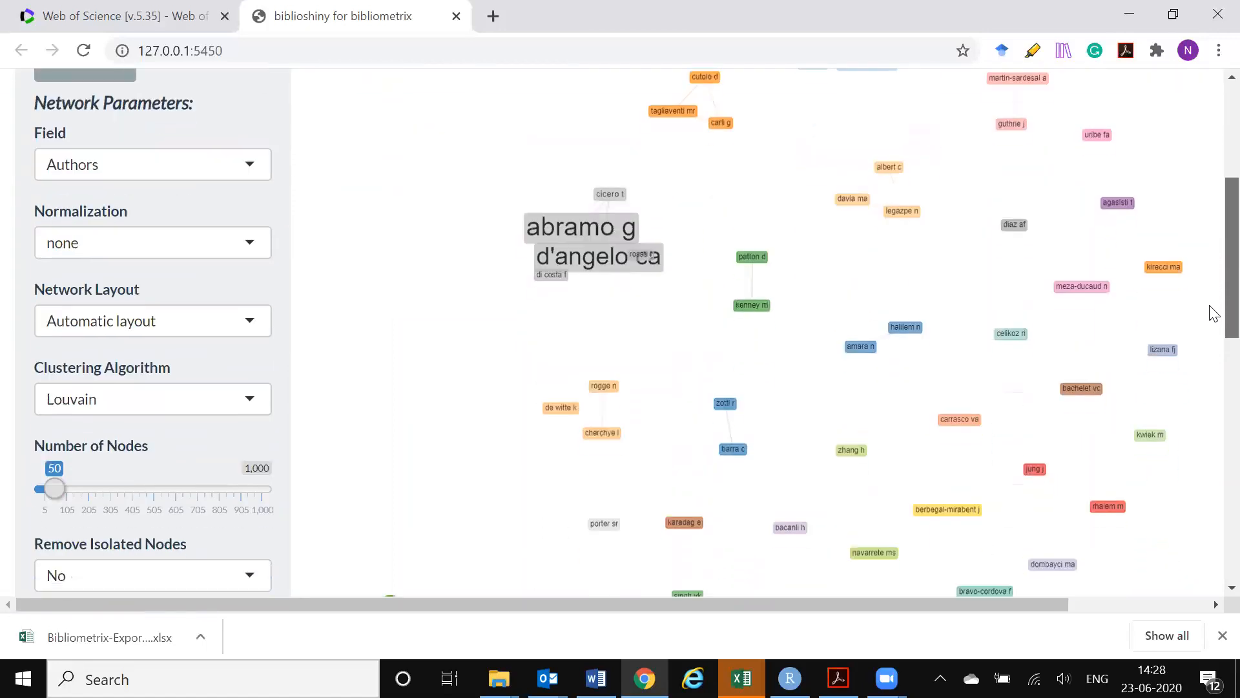
scroll(1213, 318, "up", 5)
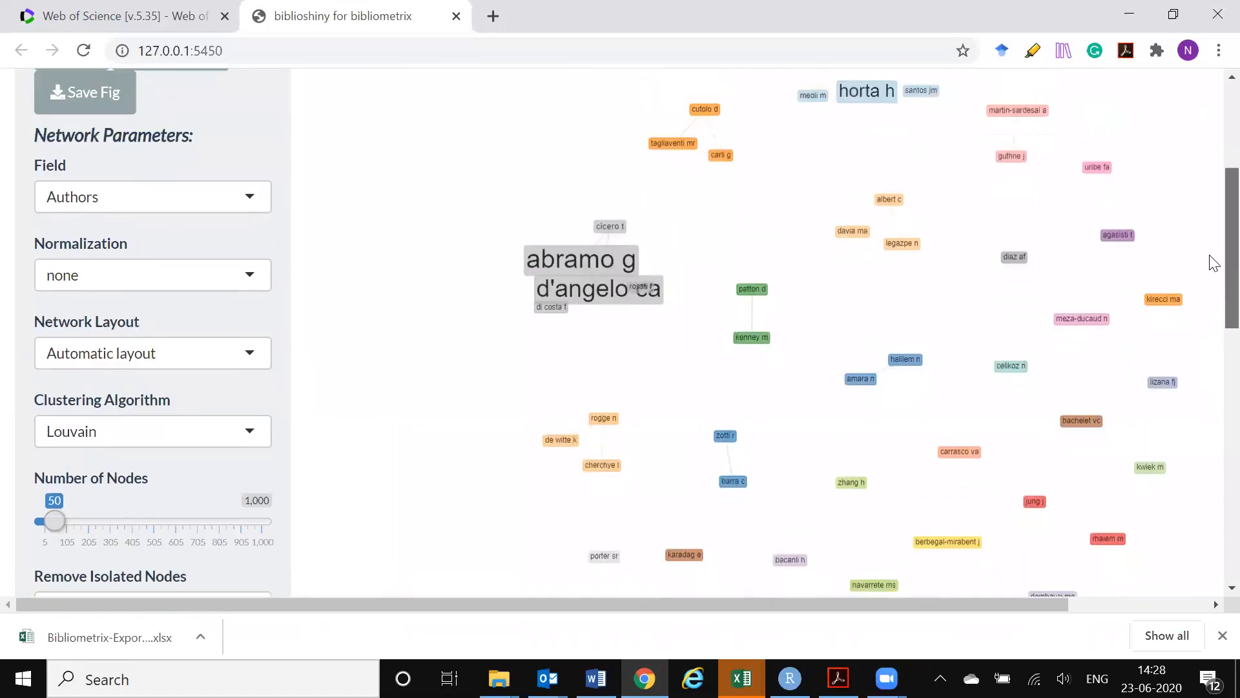
Check the rest of the author collaboration graph and show the network's table of nodes, clusters and betweenness centrality
left_click(1107, 165)
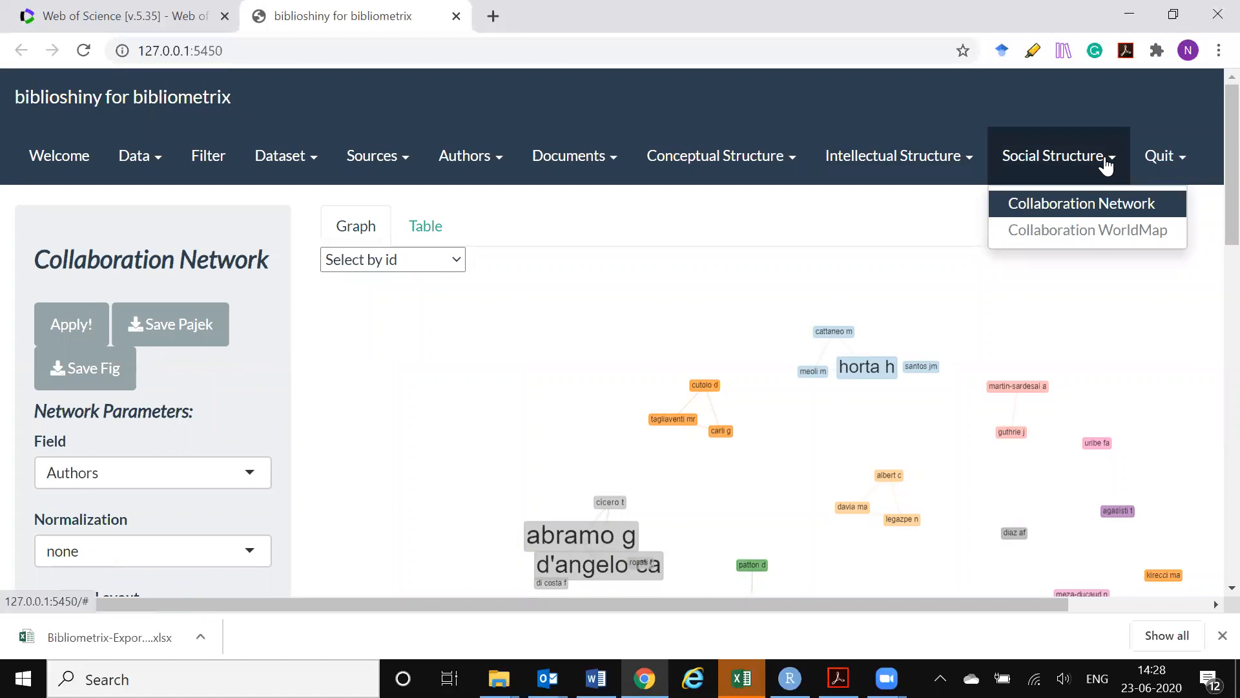
left_click(1084, 221)
scroll(1084, 223, "down", 3)
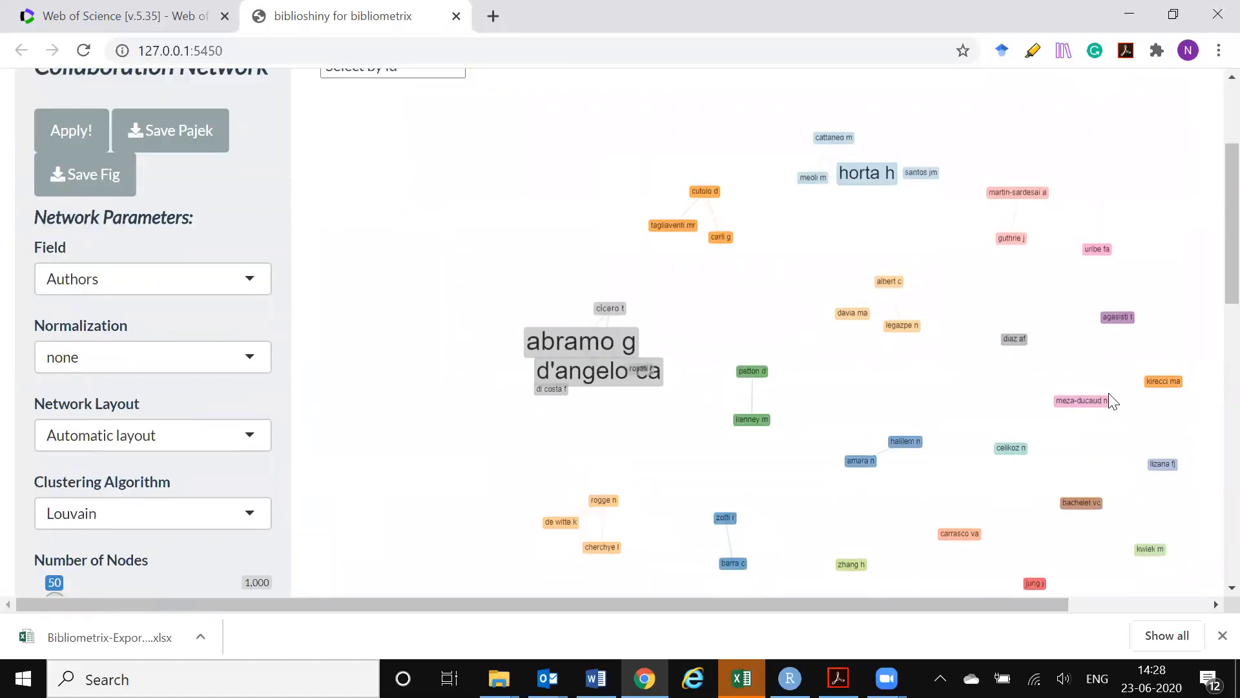
scroll(1210, 323, "down", 3)
scroll(1210, 316, "down", 3)
scroll(1213, 223, "up", 5)
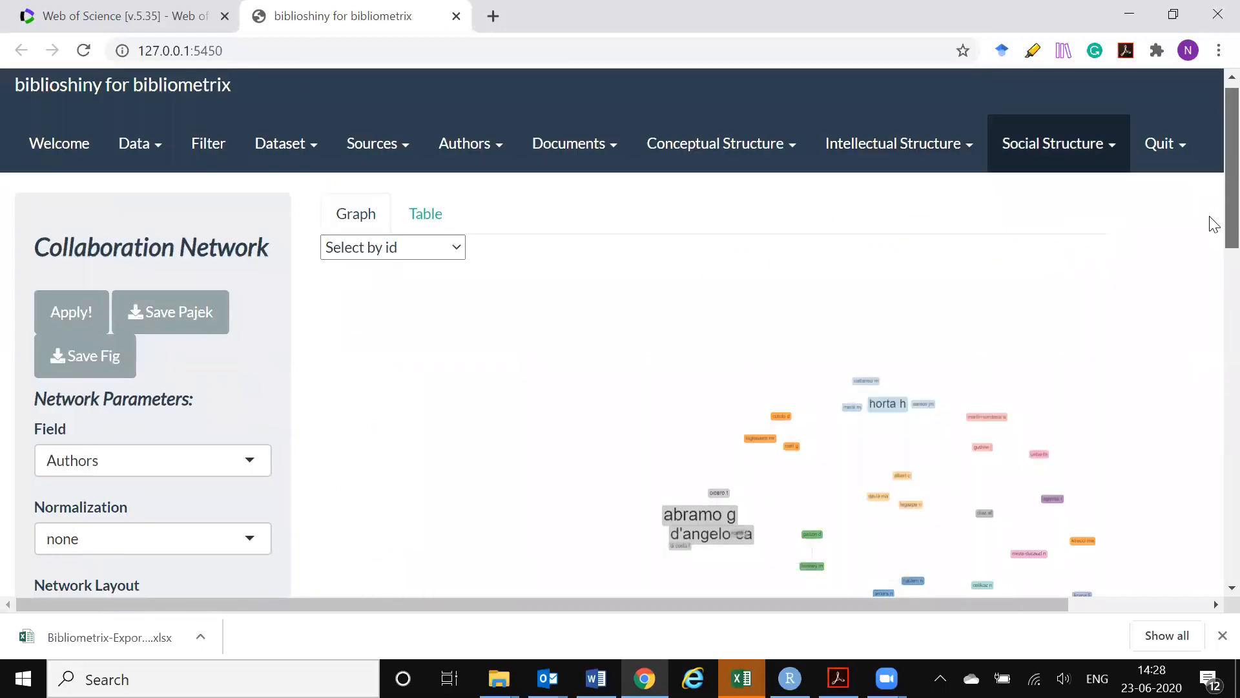
left_click(427, 216)
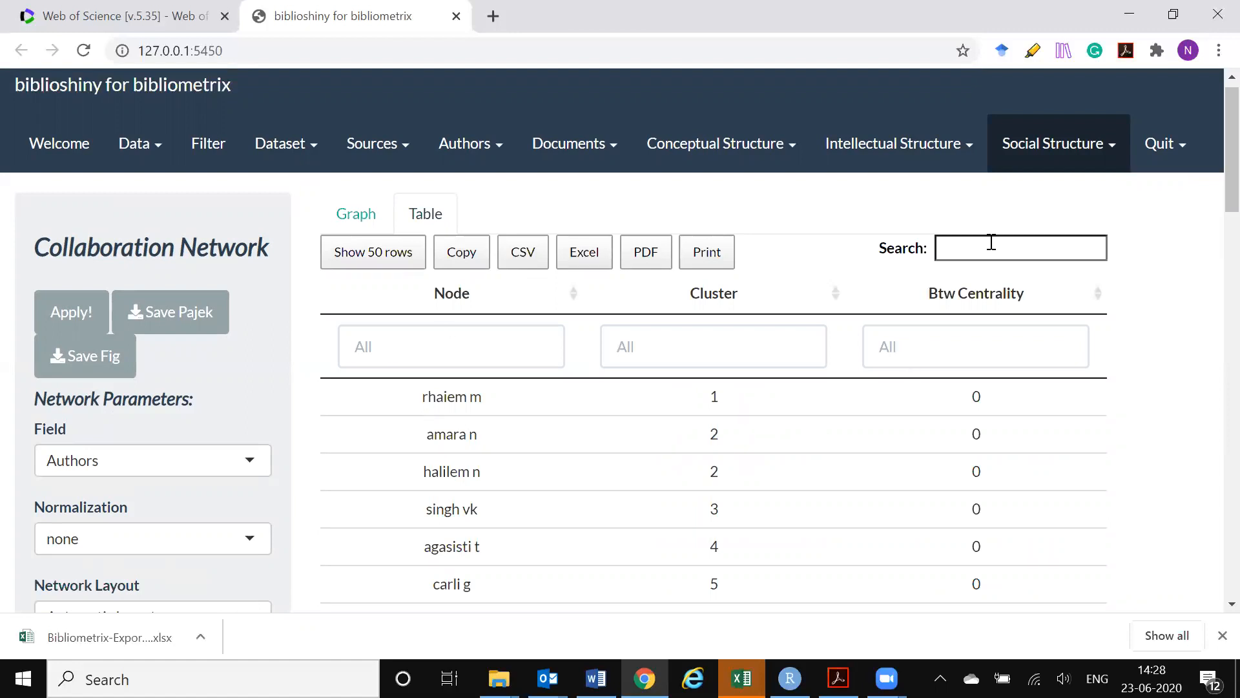
Open the Collaboration WorldMap and examine the collaboration links between countries across the whole map
left_click(1051, 145)
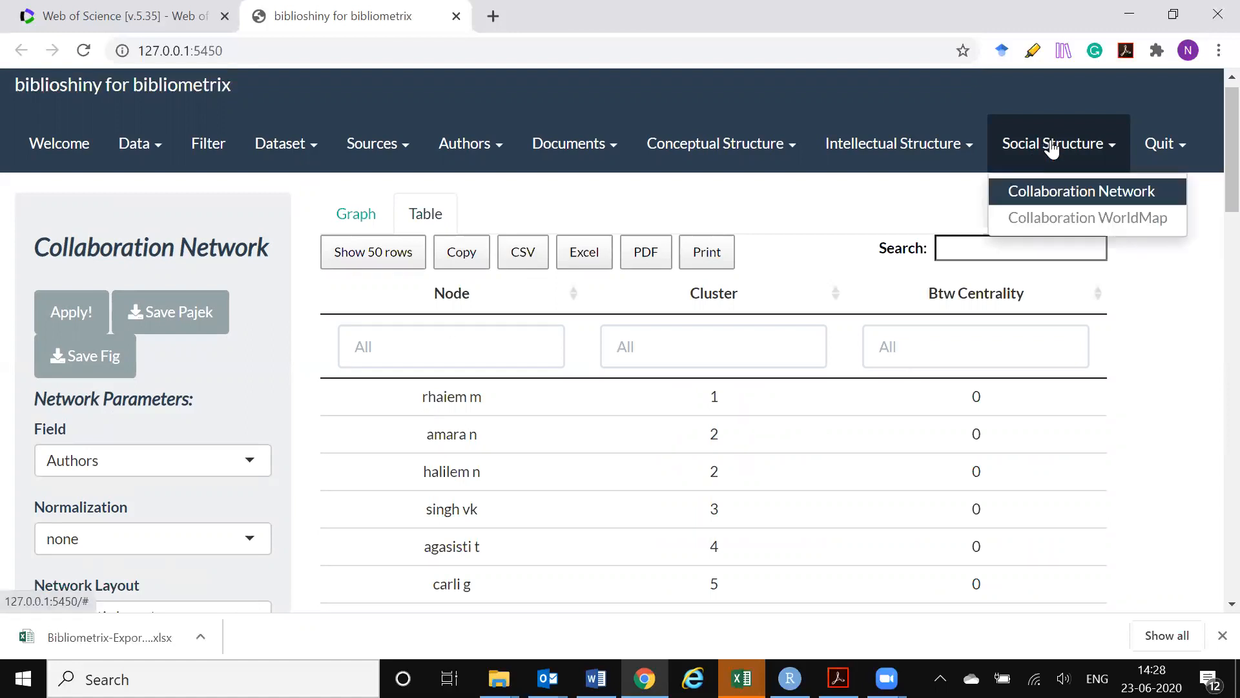
left_click(1070, 218)
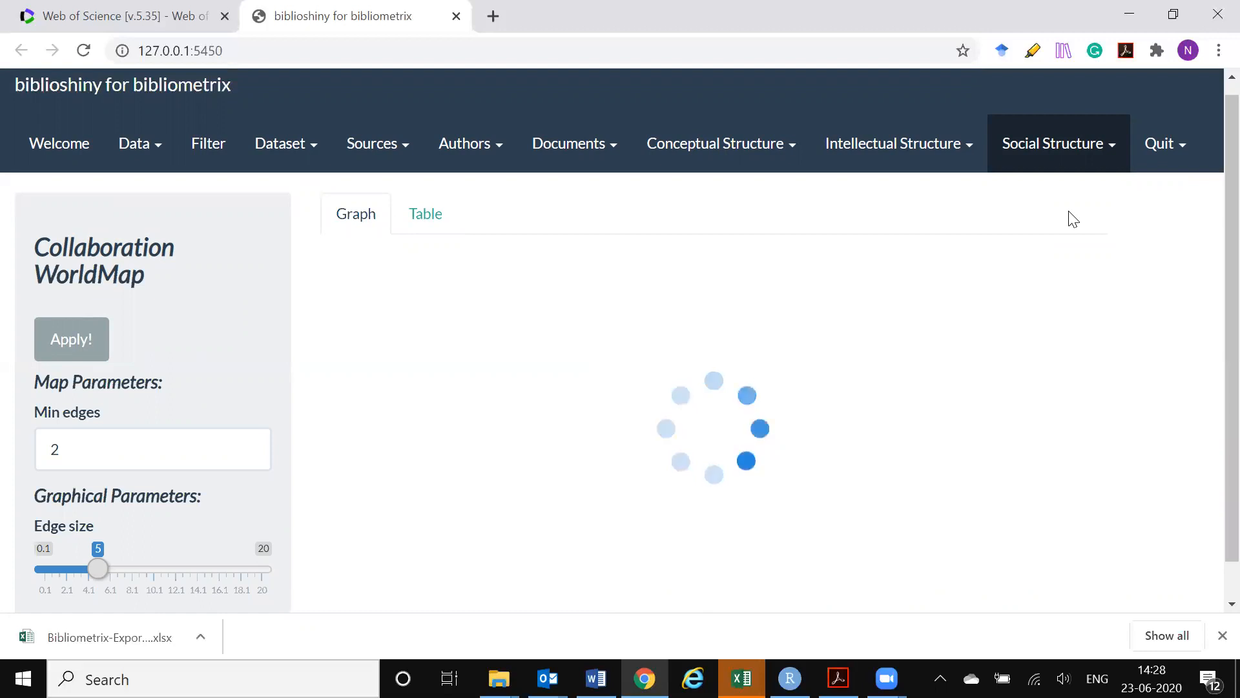
left_click(1055, 159)
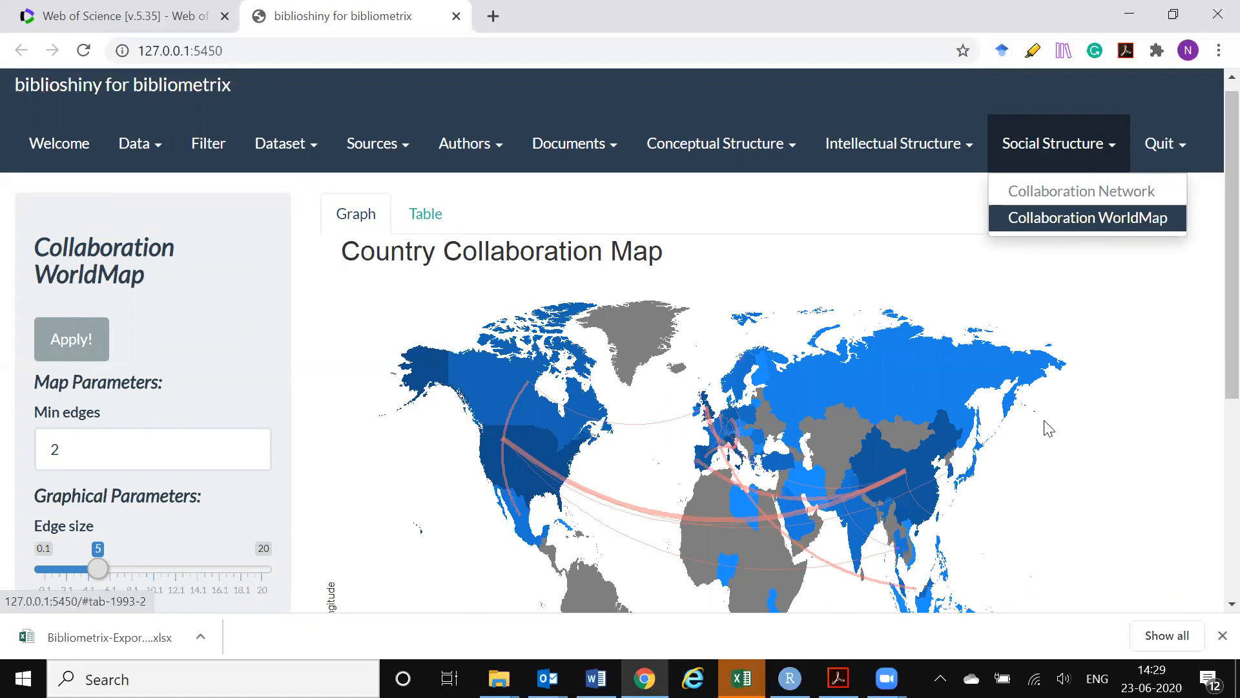
scroll(1048, 423, "down", 1)
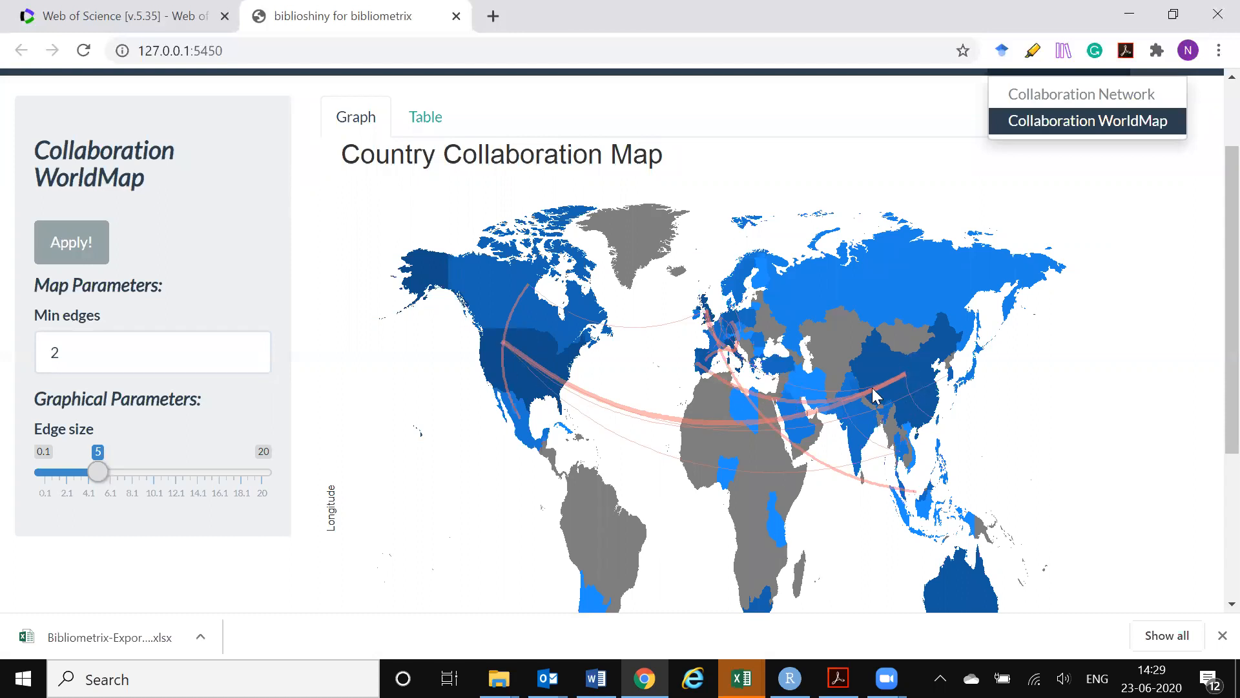
scroll(1000, 459, "up", 2)
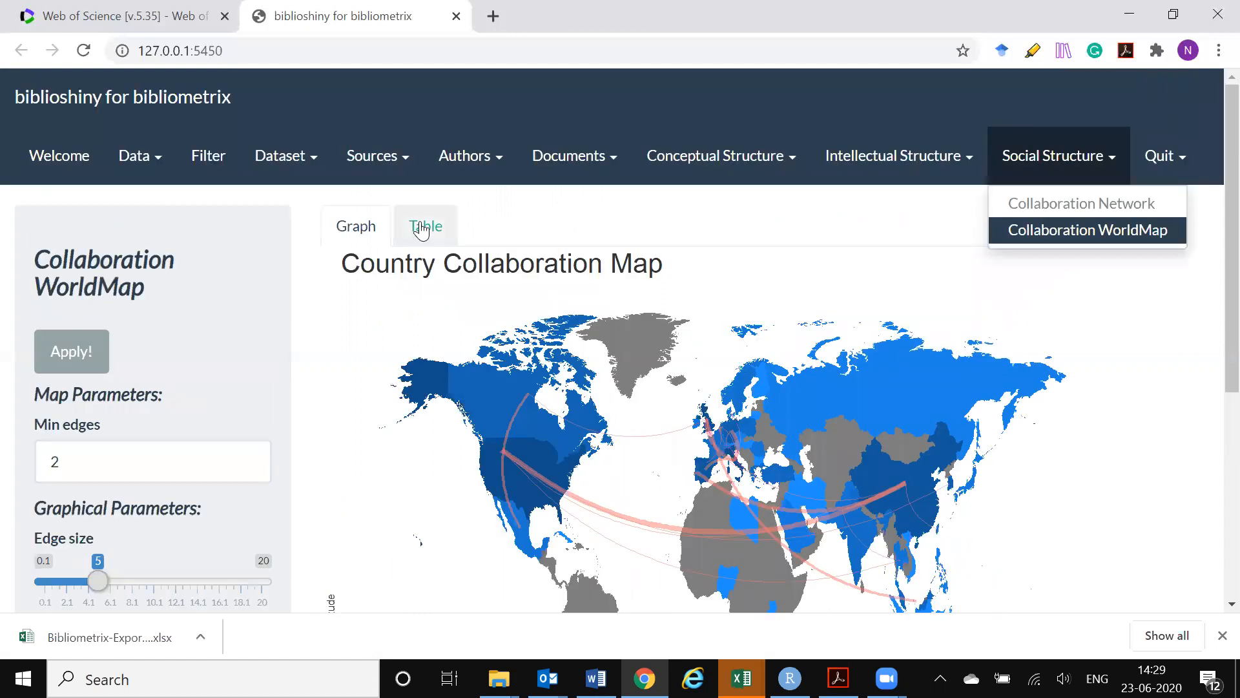
scroll(1123, 428, "down", 2)
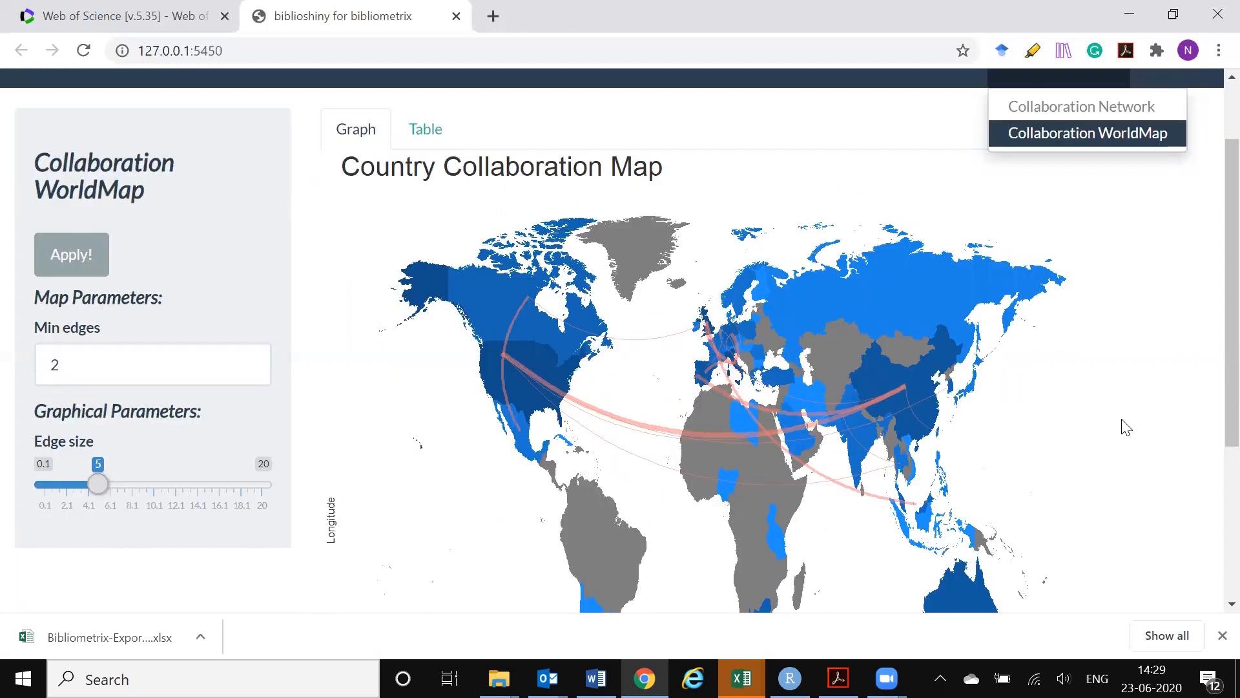
scroll(1127, 428, "up", 2)
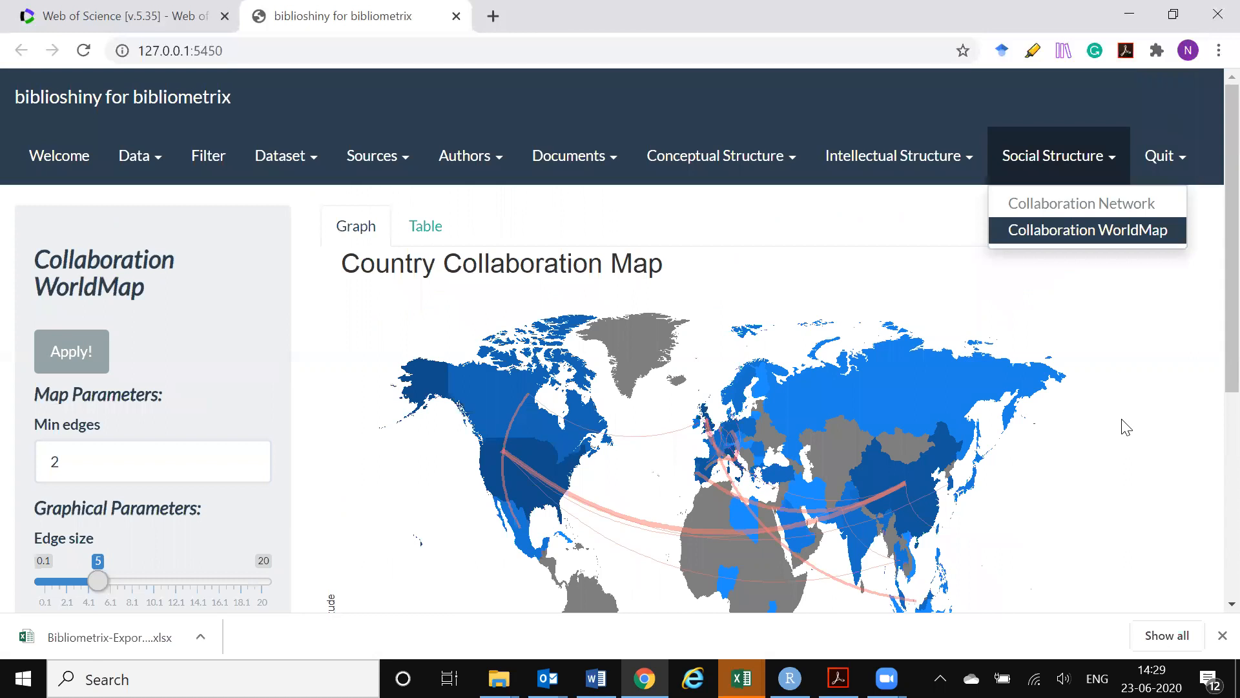
scroll(1122, 425, "down", 4)
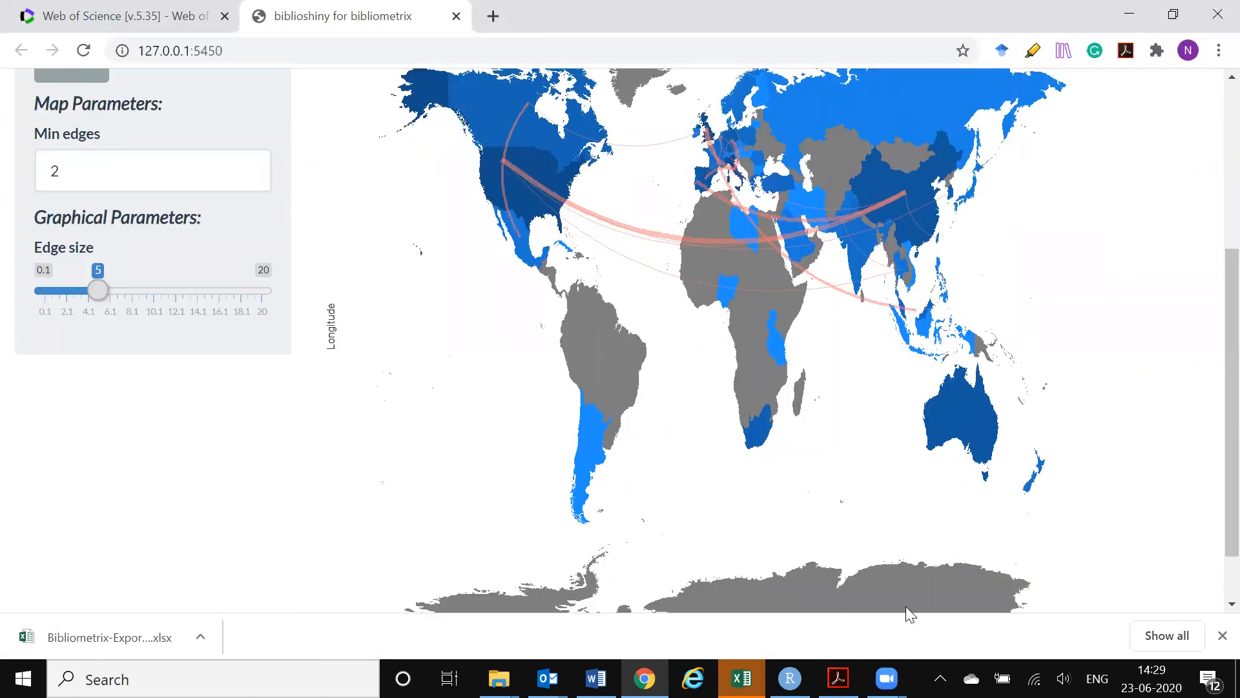